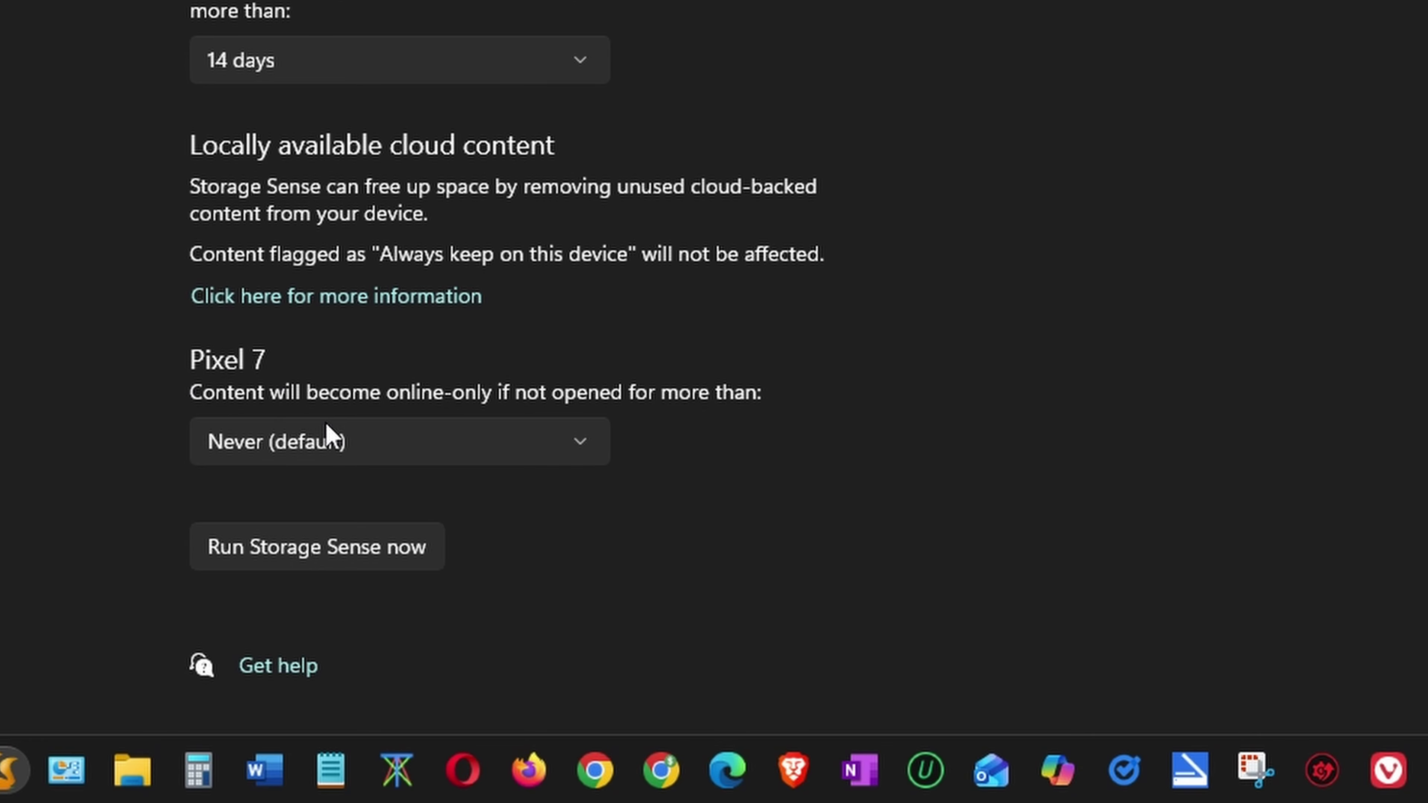
Keep the Pixel 7 online-only content option at Never (default) and run Storage Sense immediately
click(360, 444)
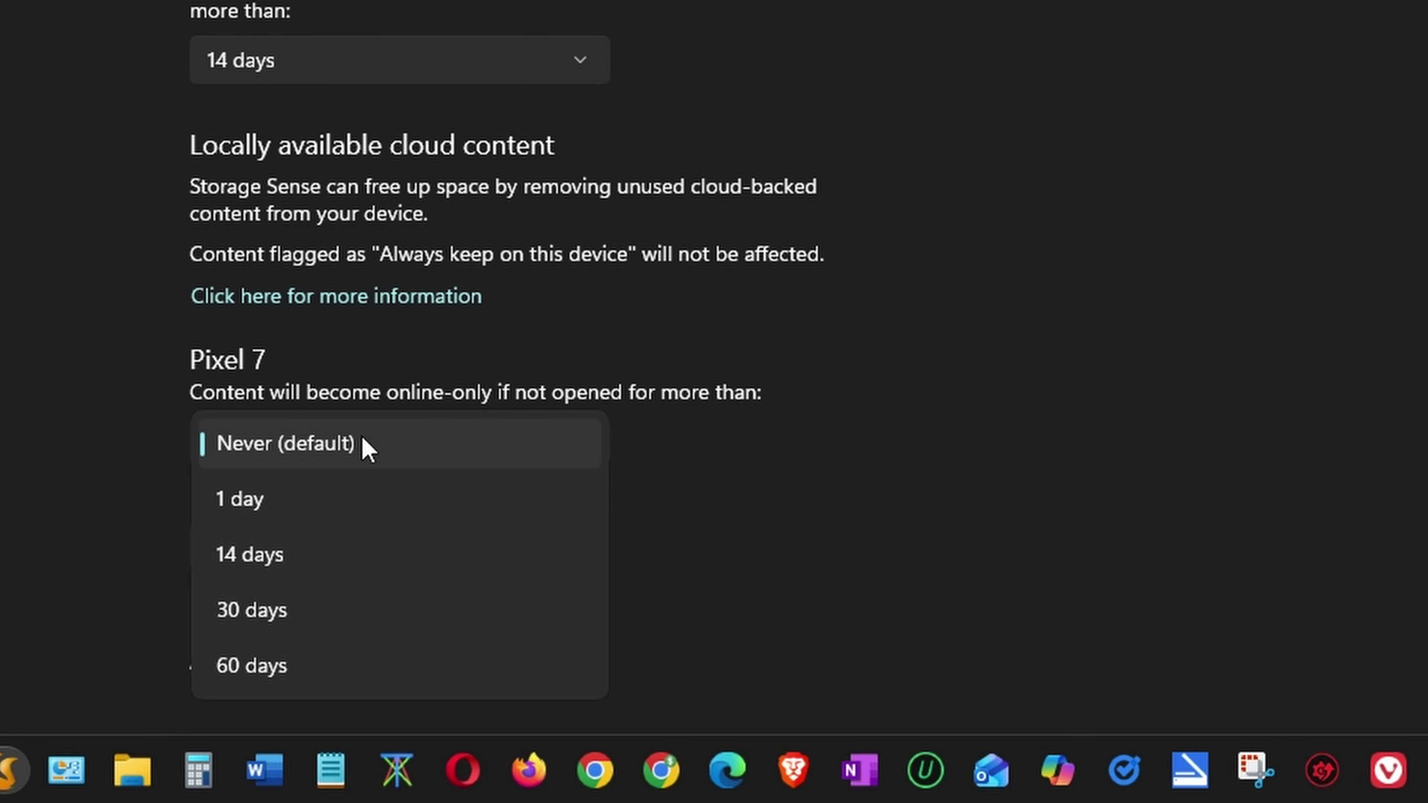
click(364, 442)
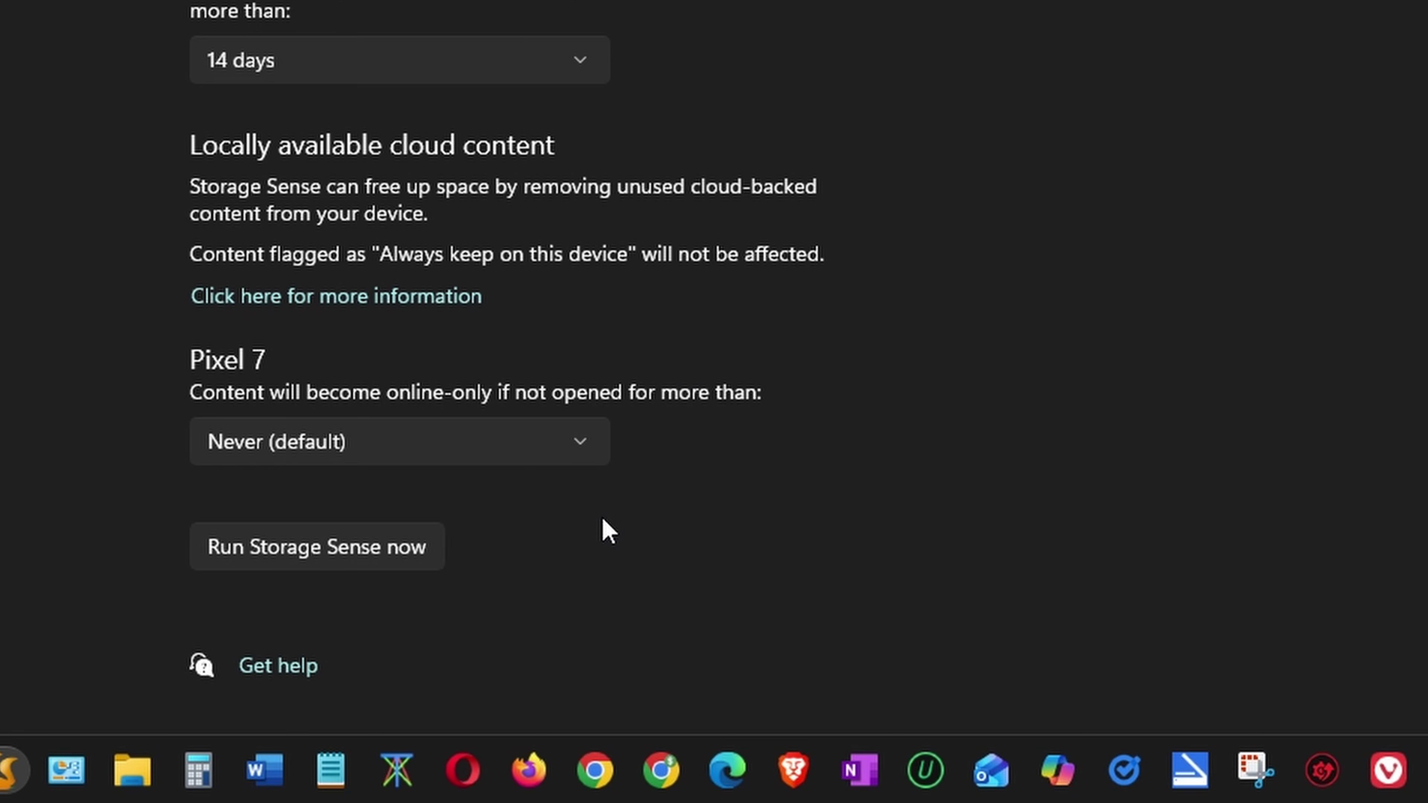
click(355, 552)
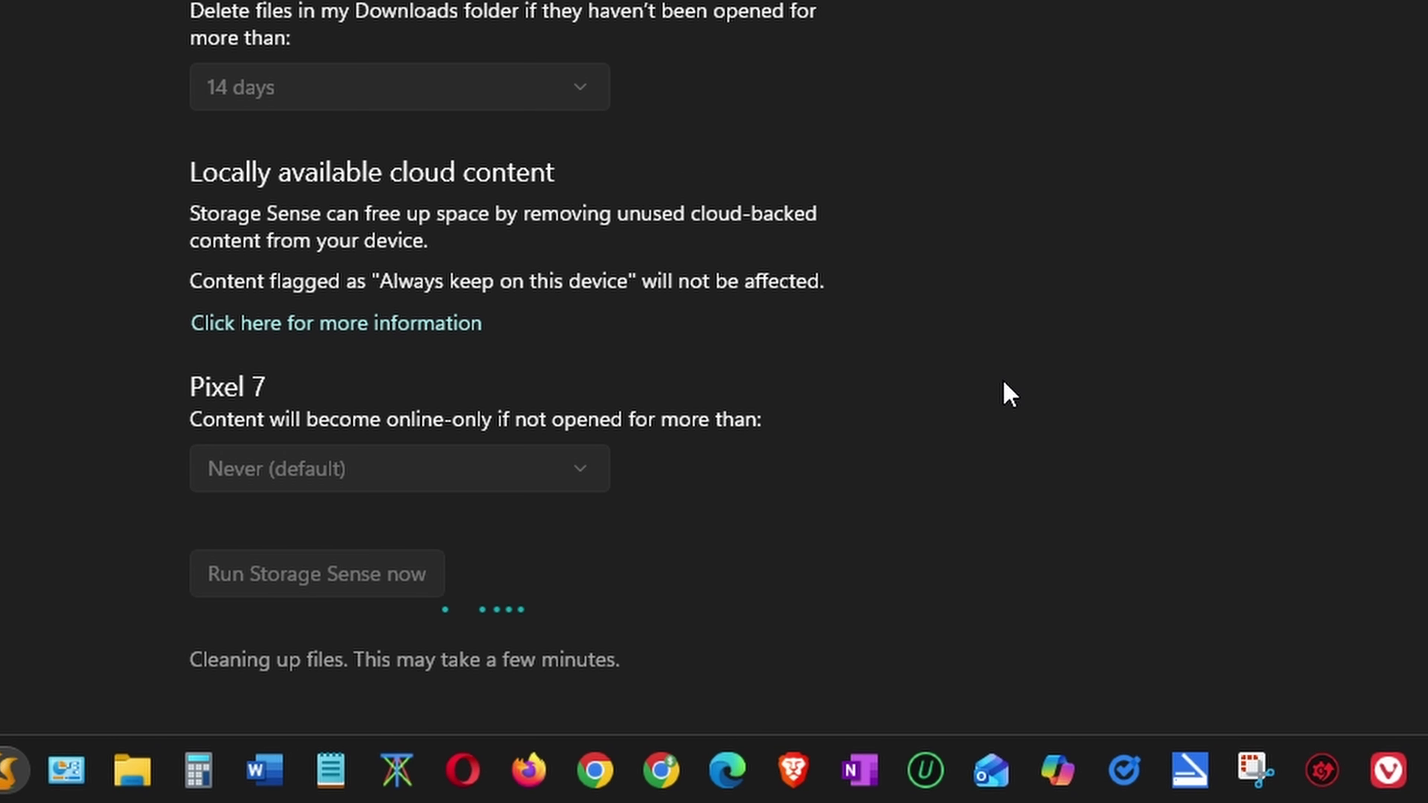
scroll(999, 371, down, 2)
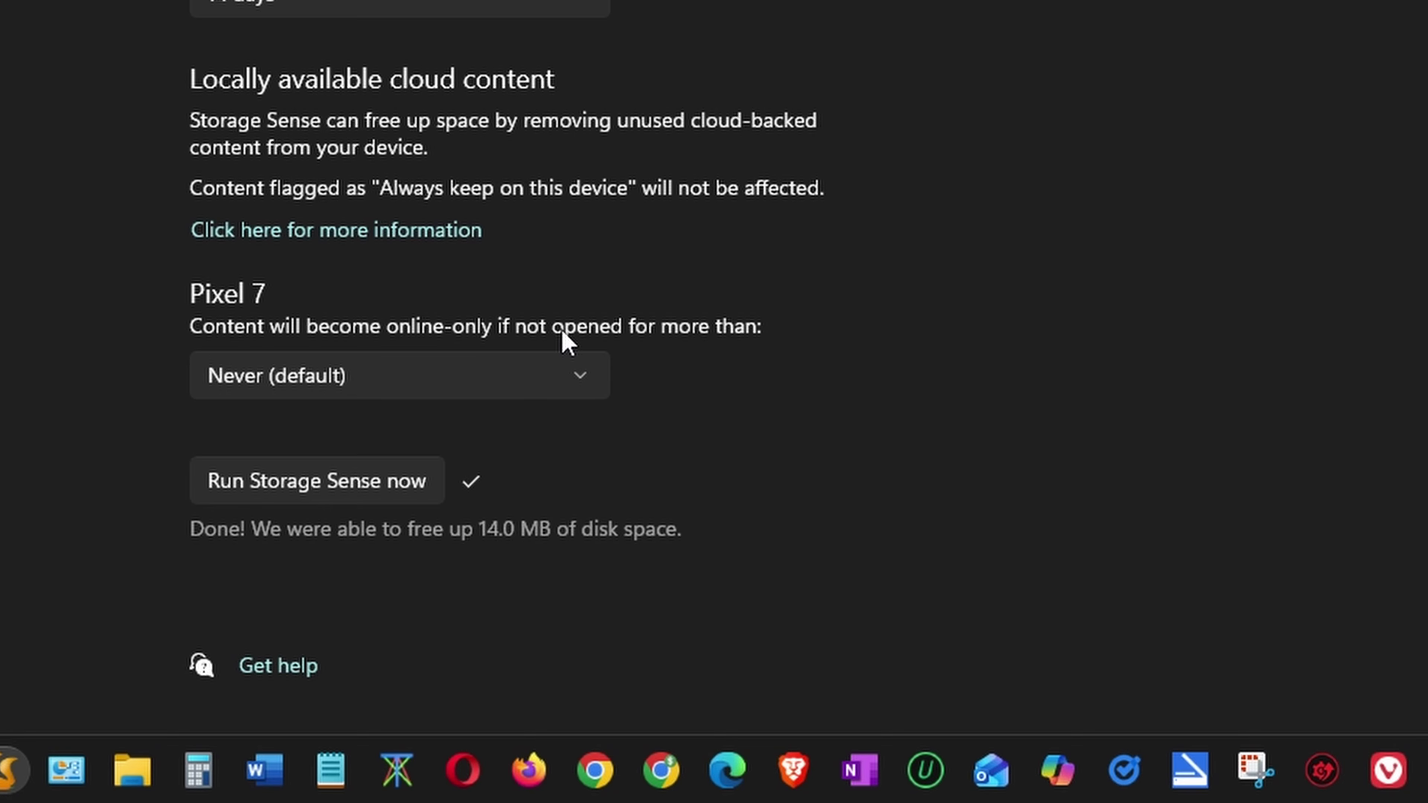
scroll(1010, 15, up, 3)
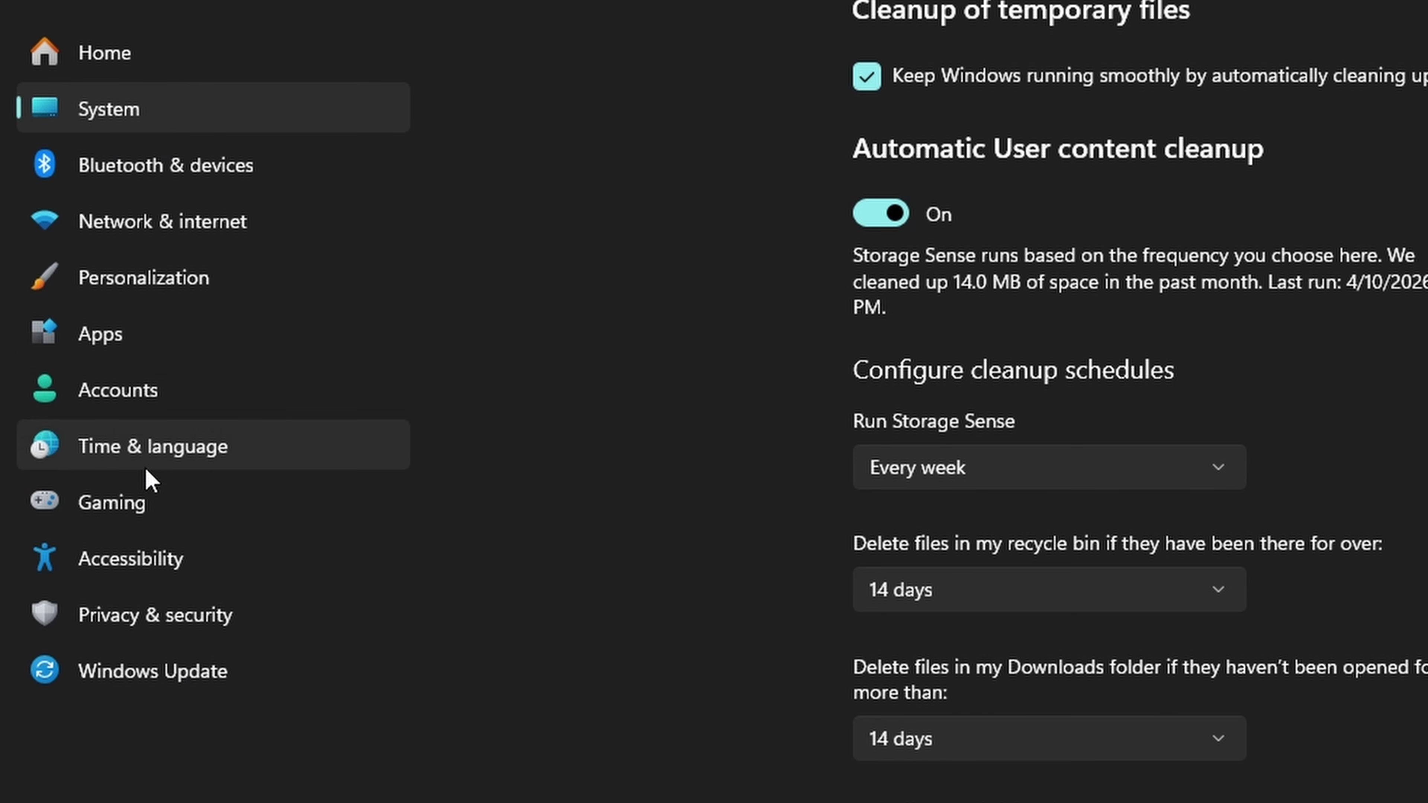
Go to the Windows Security section of Privacy & security and open the Windows Security app
click(156, 628)
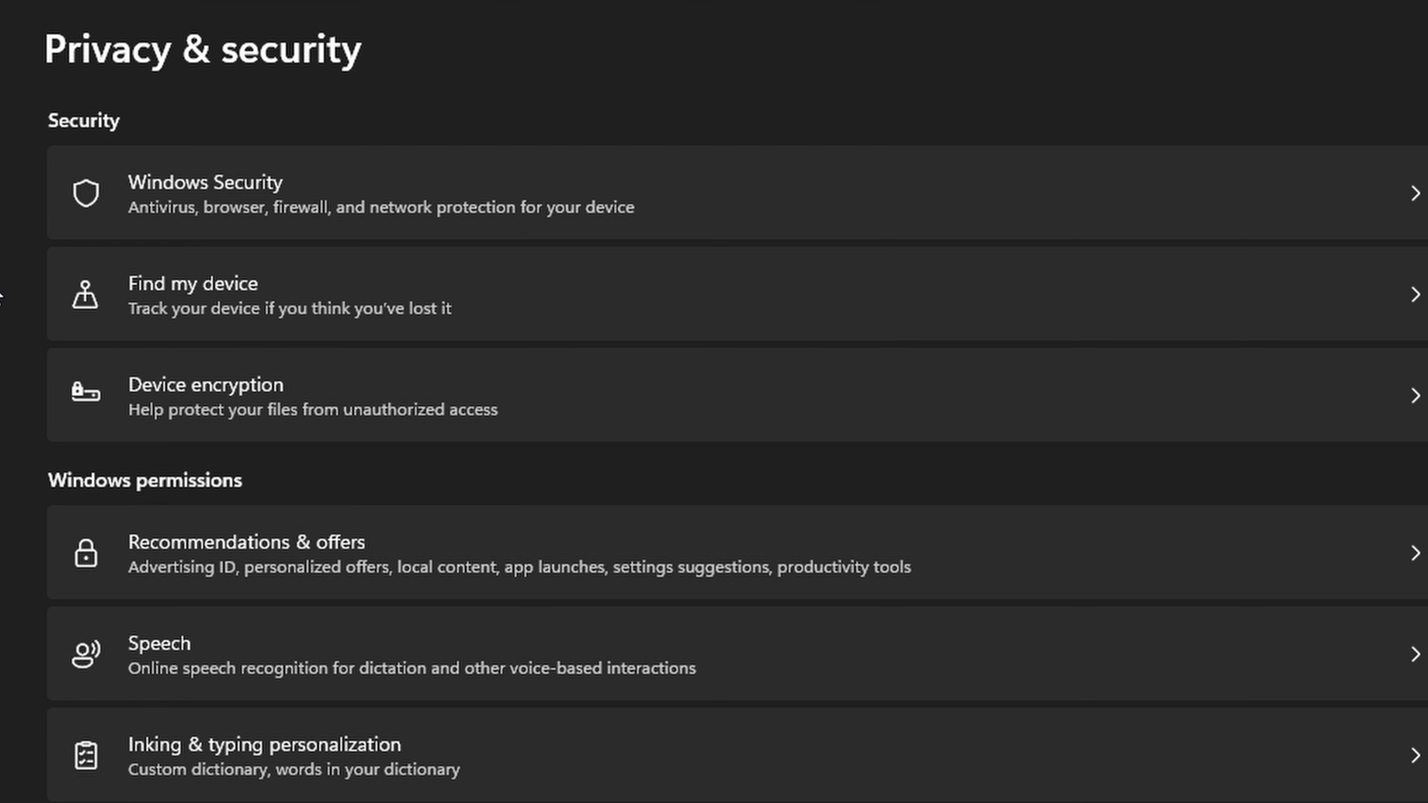
click(216, 191)
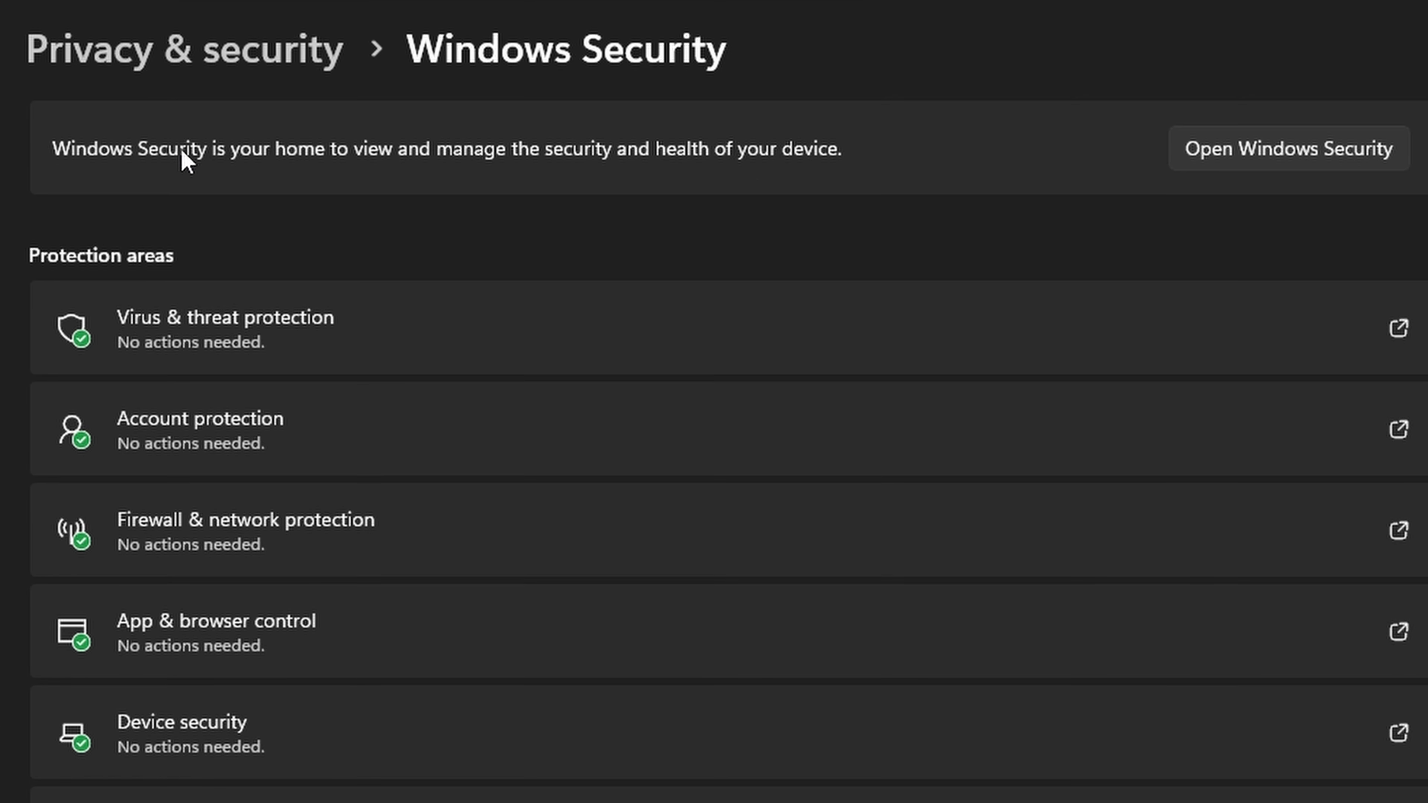
click(1249, 149)
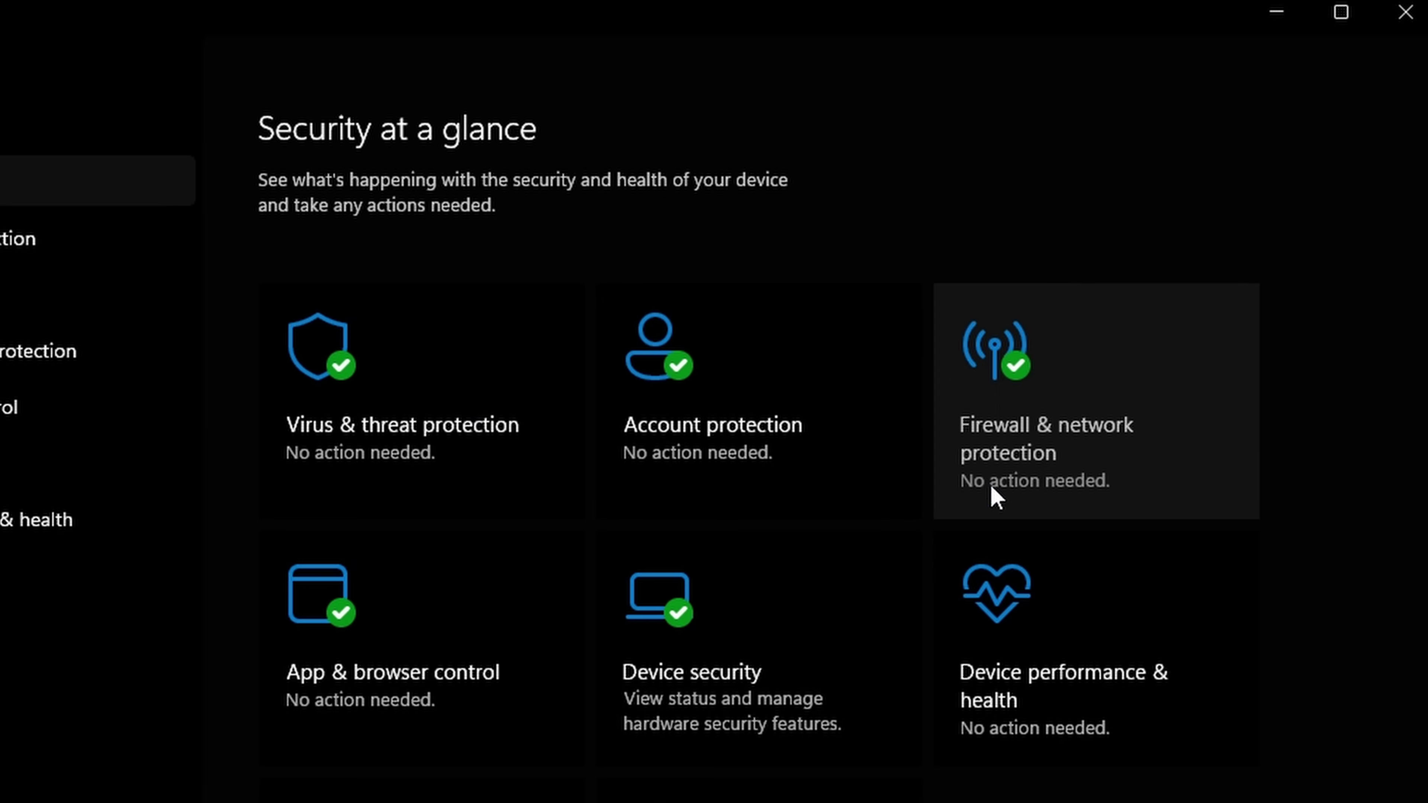
Review the App & browser control and Account protection pages, returning to the security overview after each
click(395, 655)
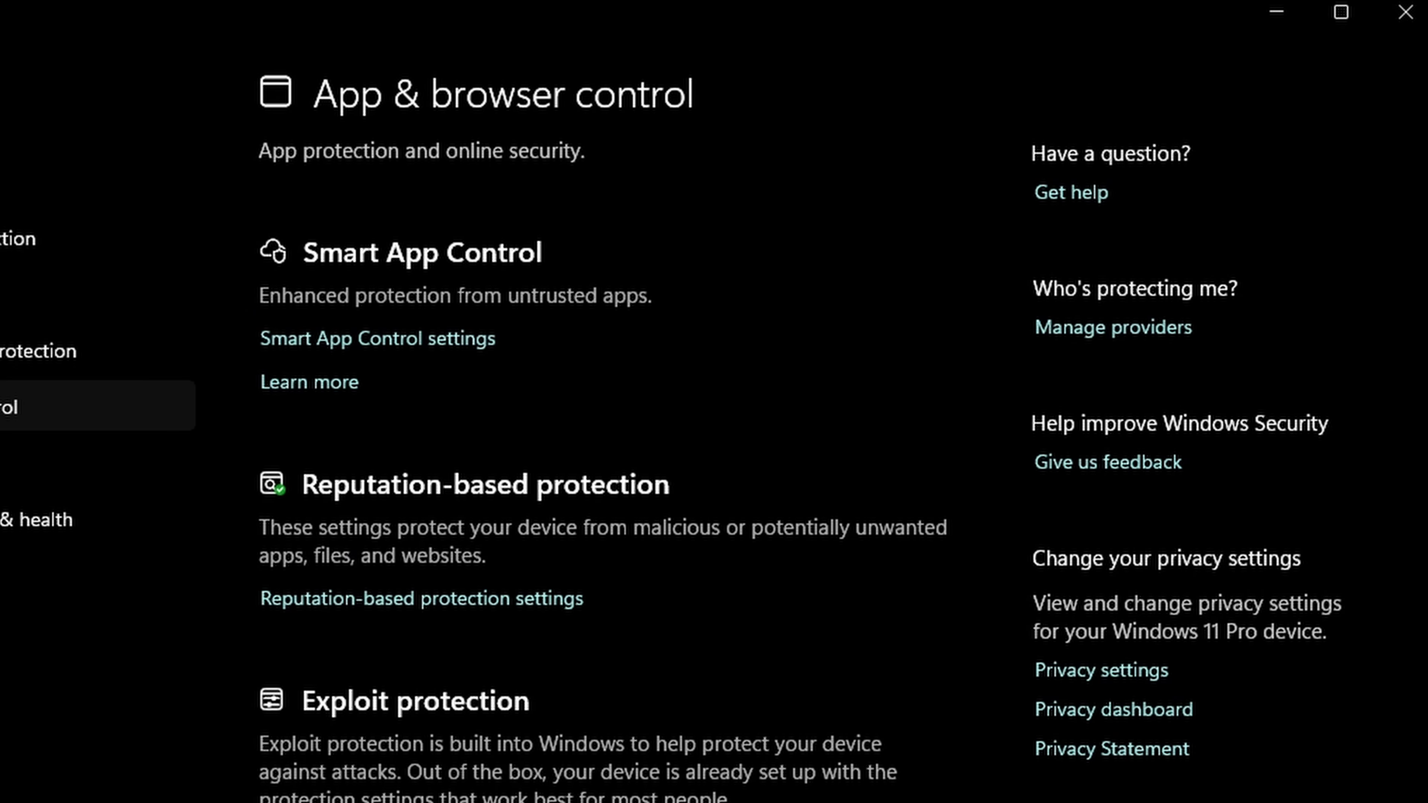
click(12, 181)
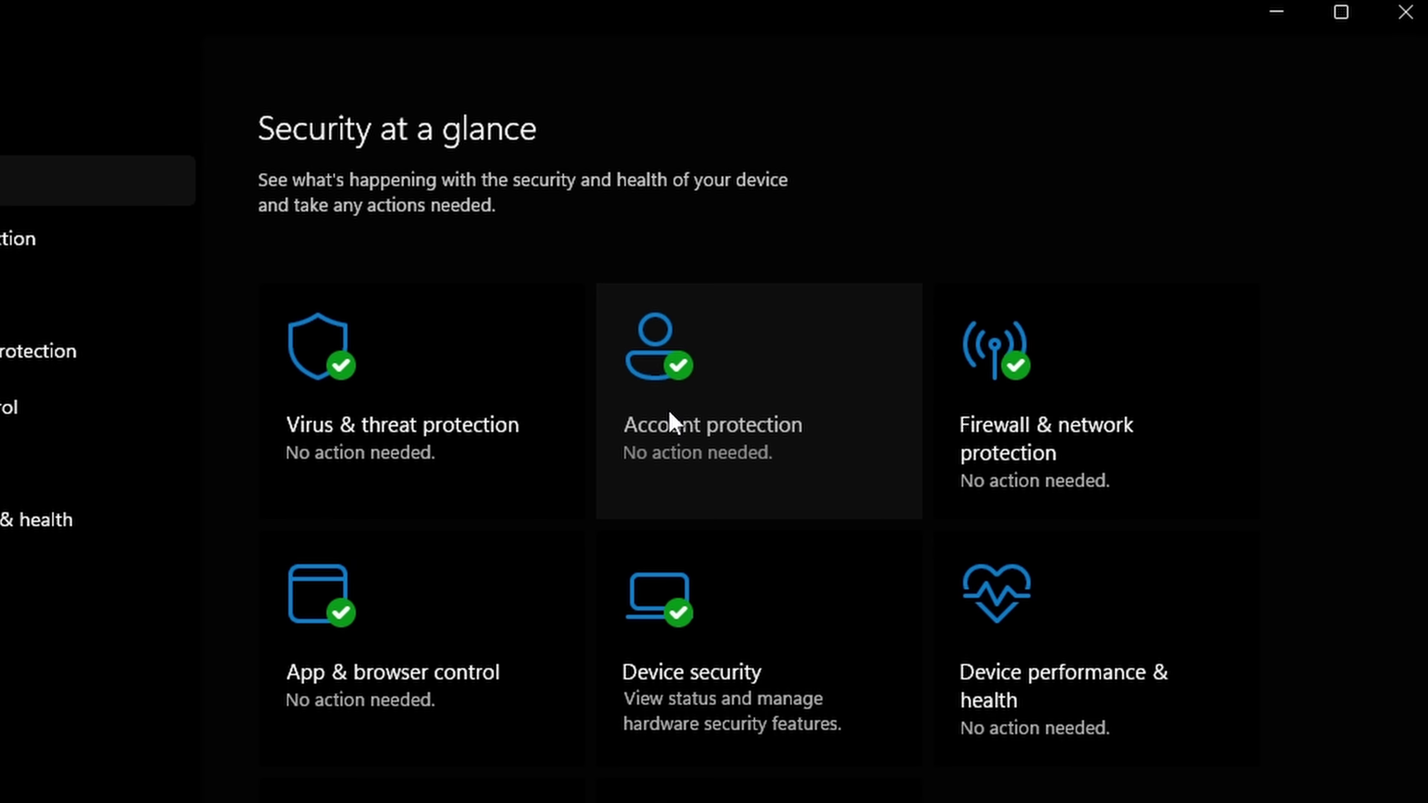
click(670, 414)
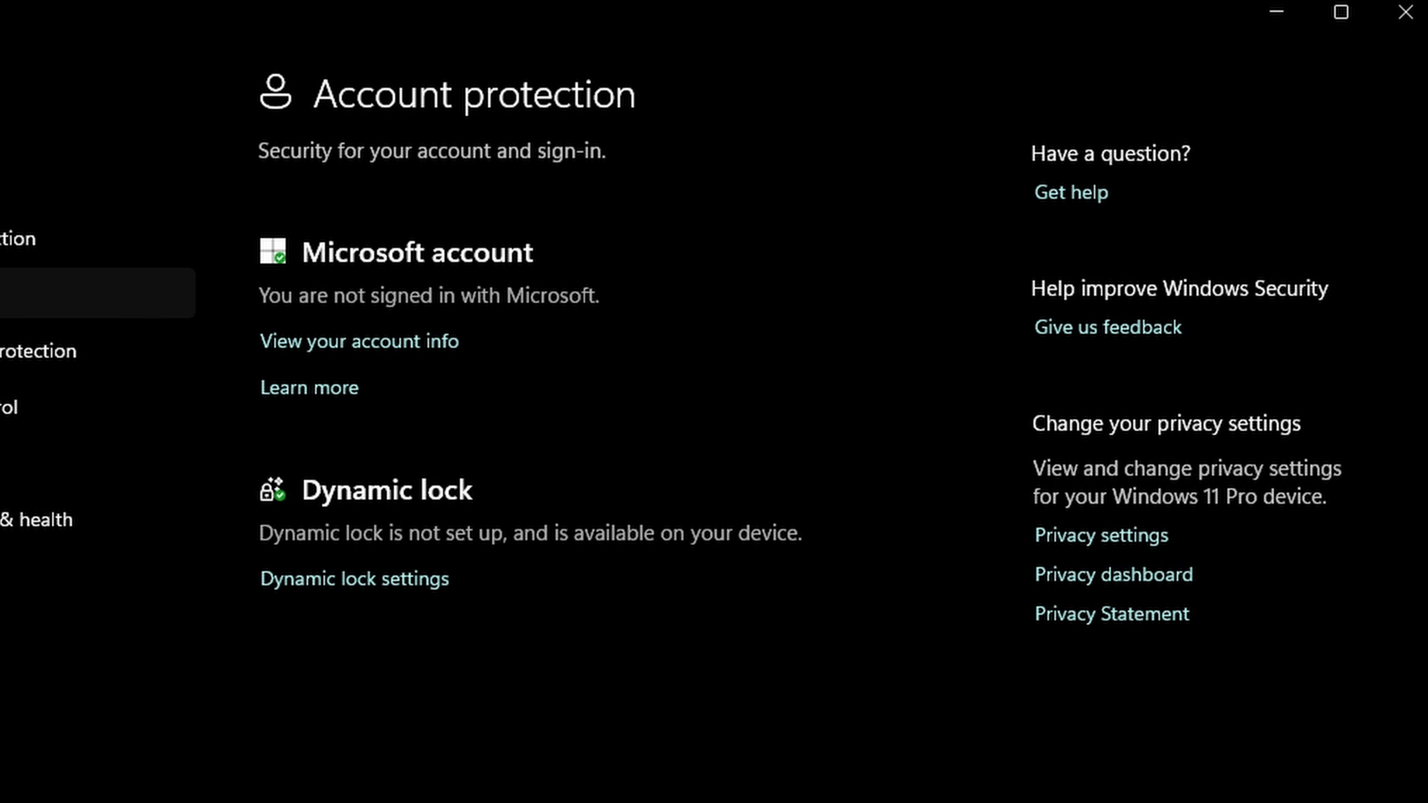
click(11, 181)
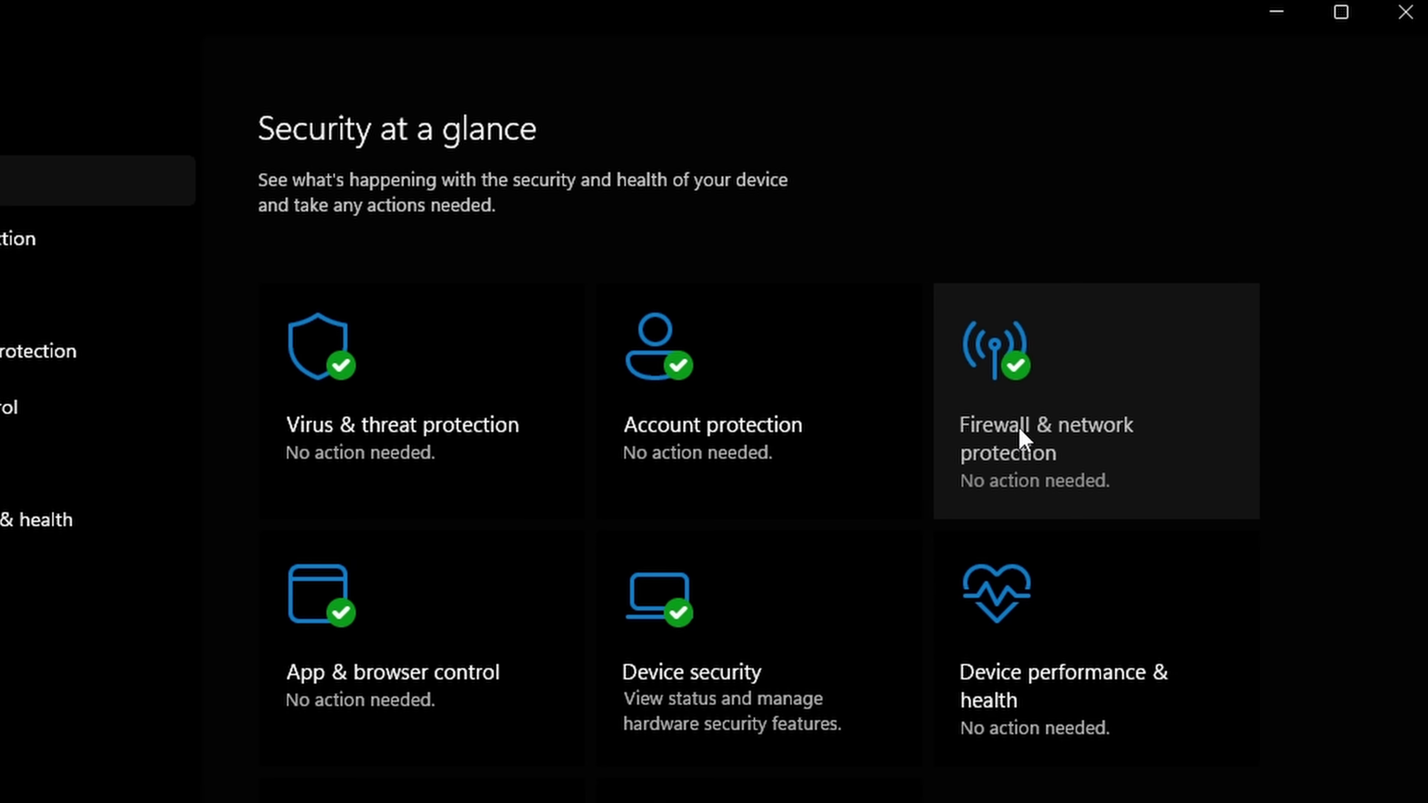
Check the domain network's firewall settings under Firewall & network protection and return to the network list
click(1022, 437)
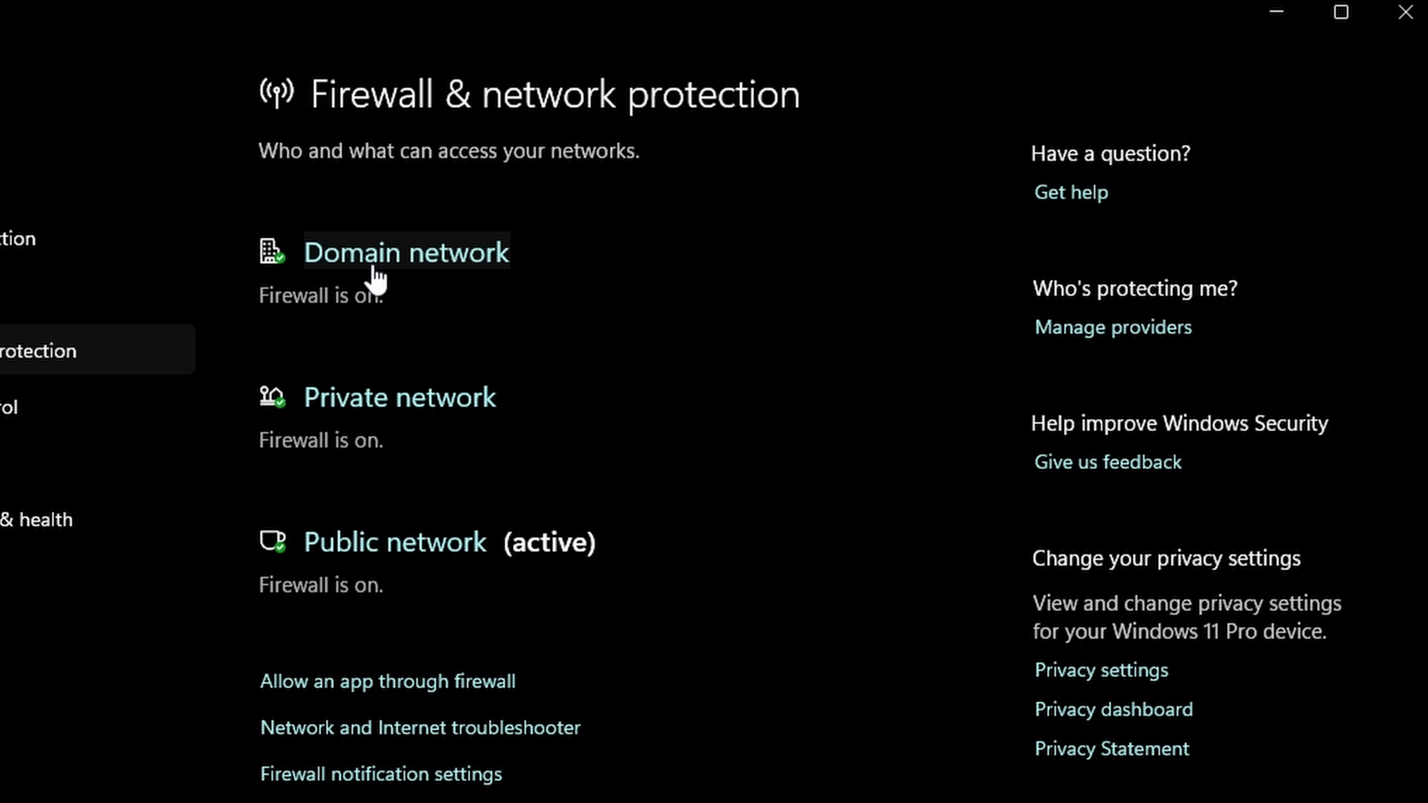
click(390, 264)
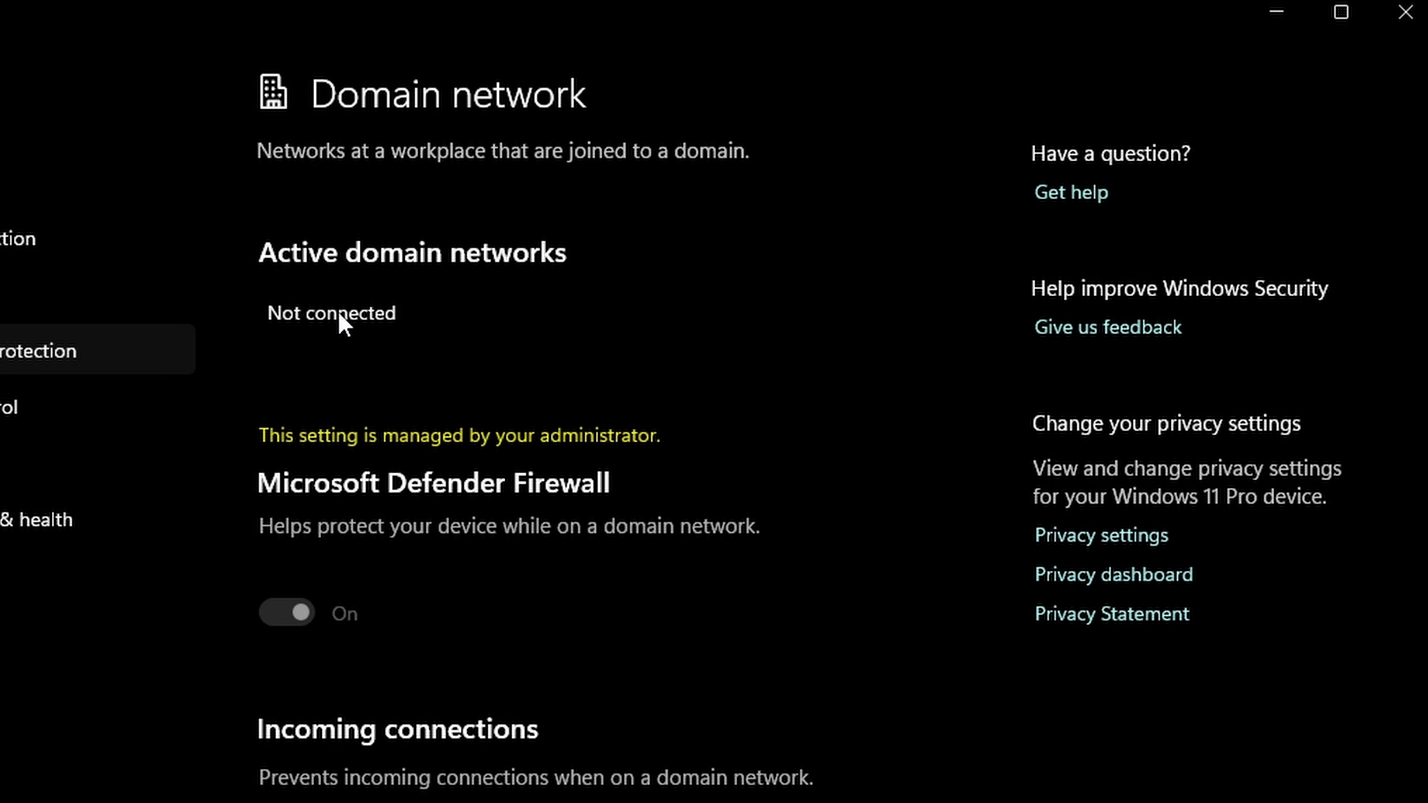
click(0, 12)
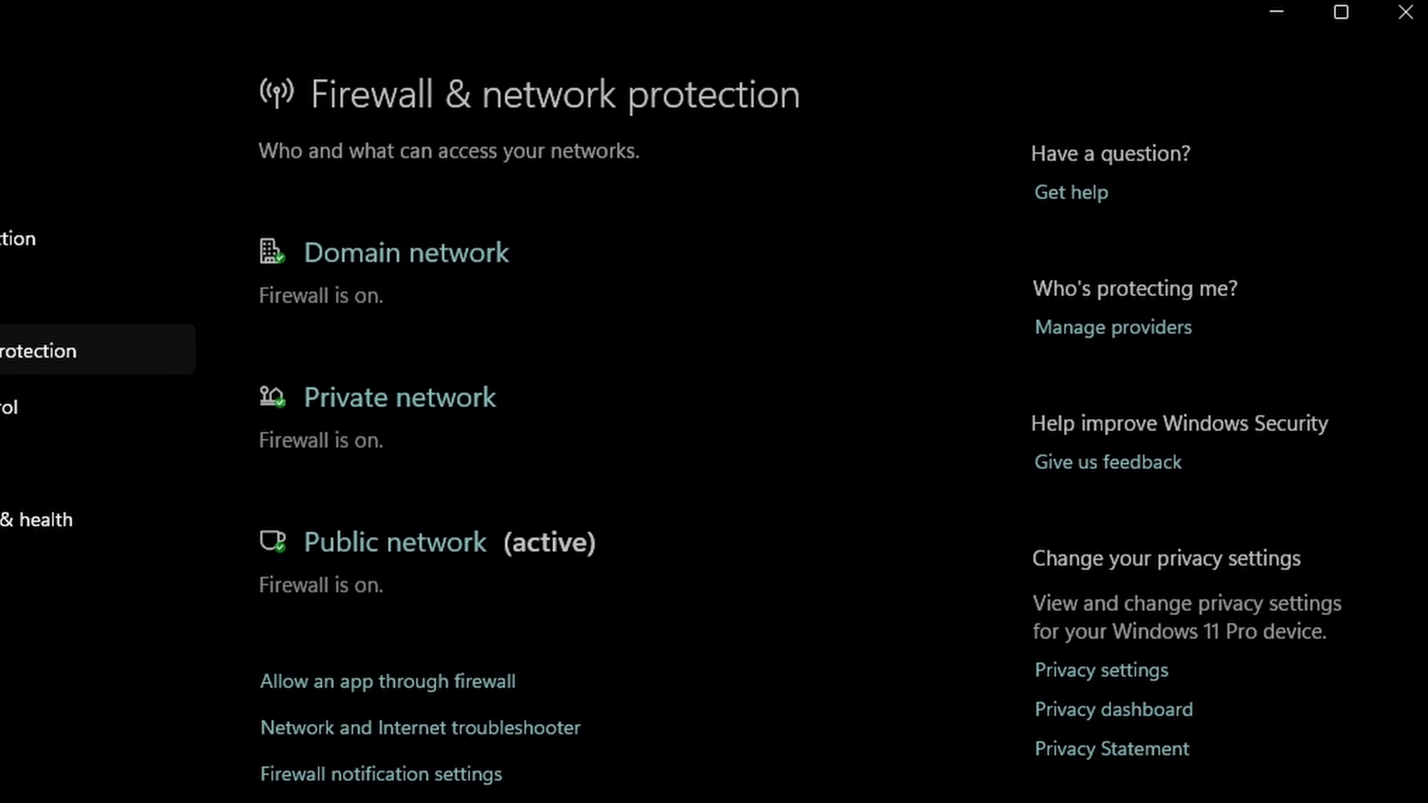
Toggle Microsoft Defender Firewall for the public network with administrator approval, leaving it on, and close Windows Security
click(376, 548)
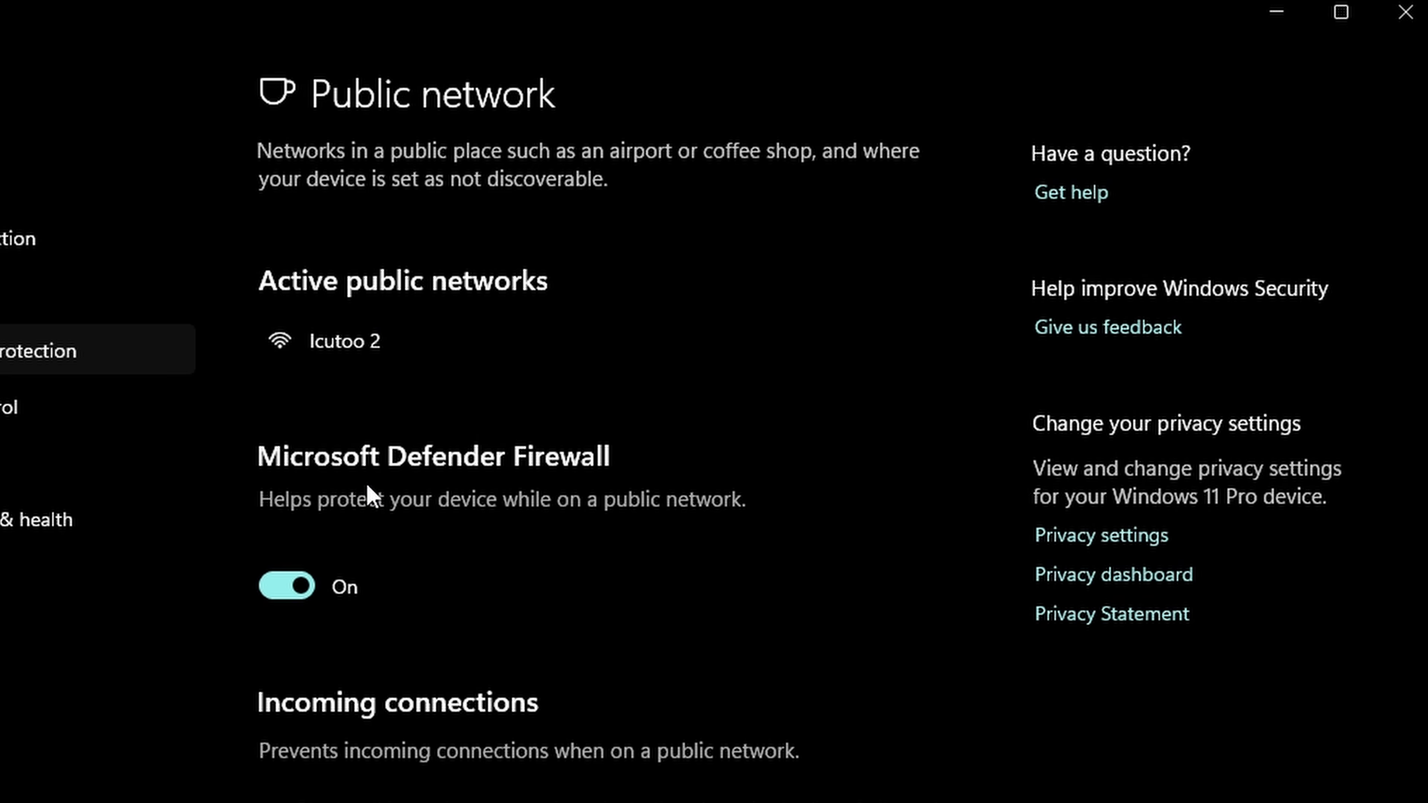
click(295, 586)
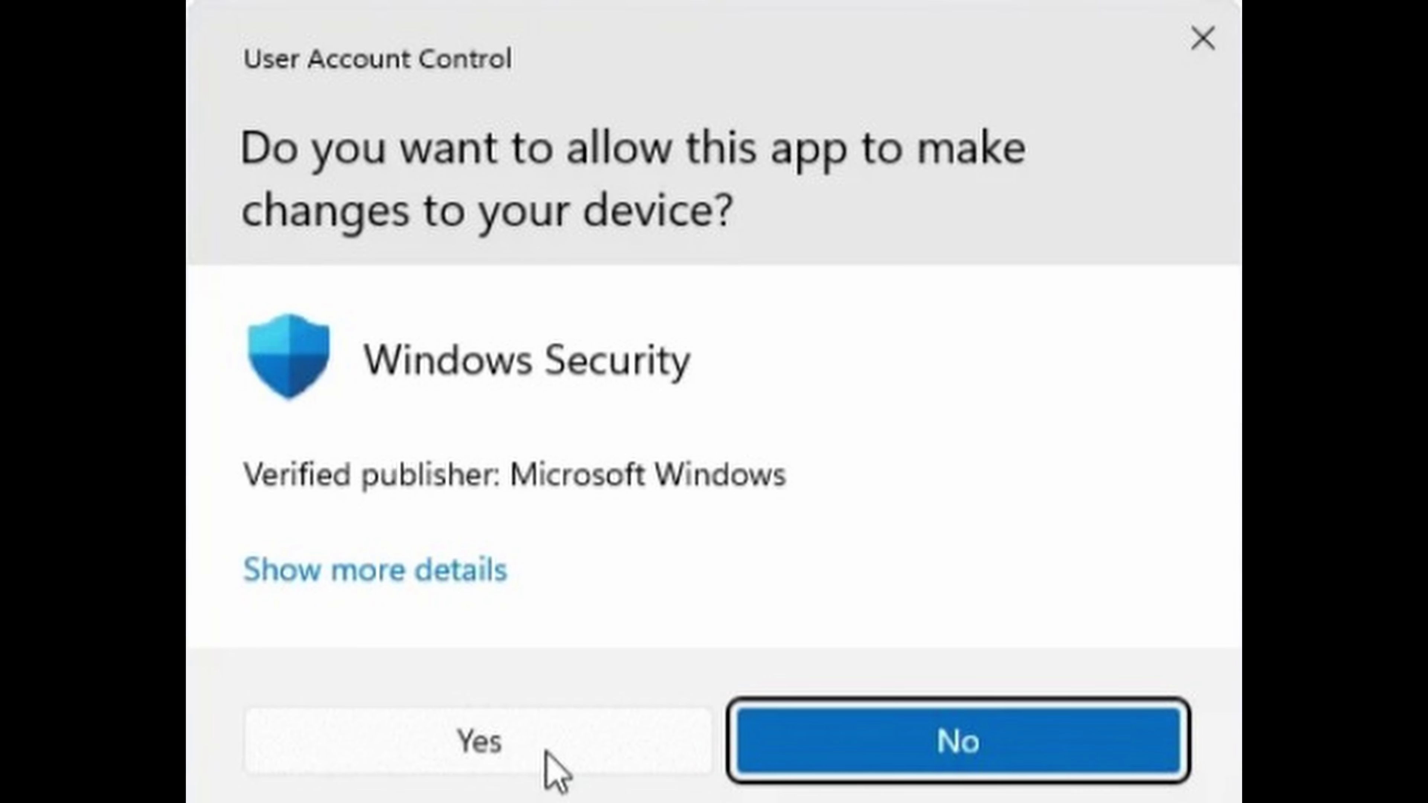
click(546, 753)
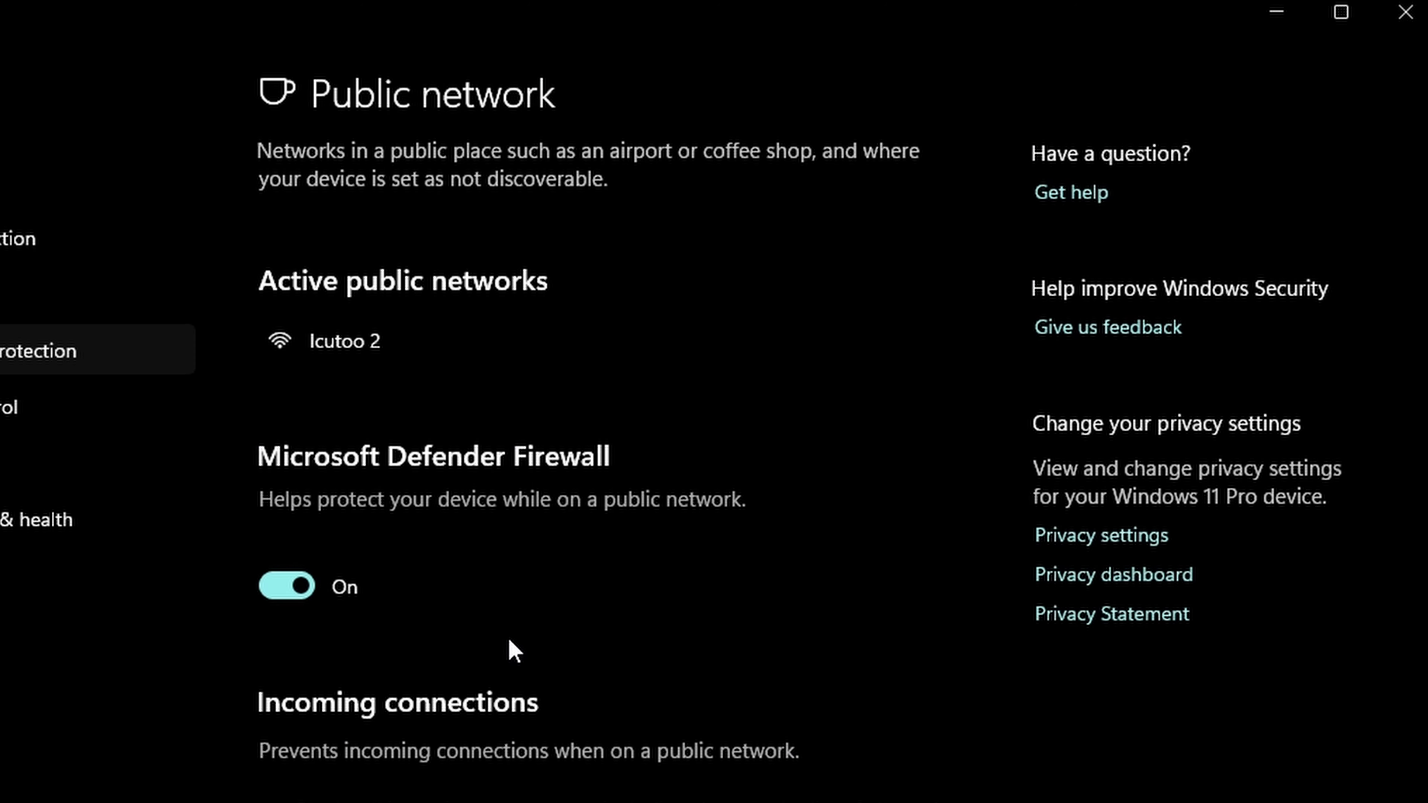
key(alt+Left)
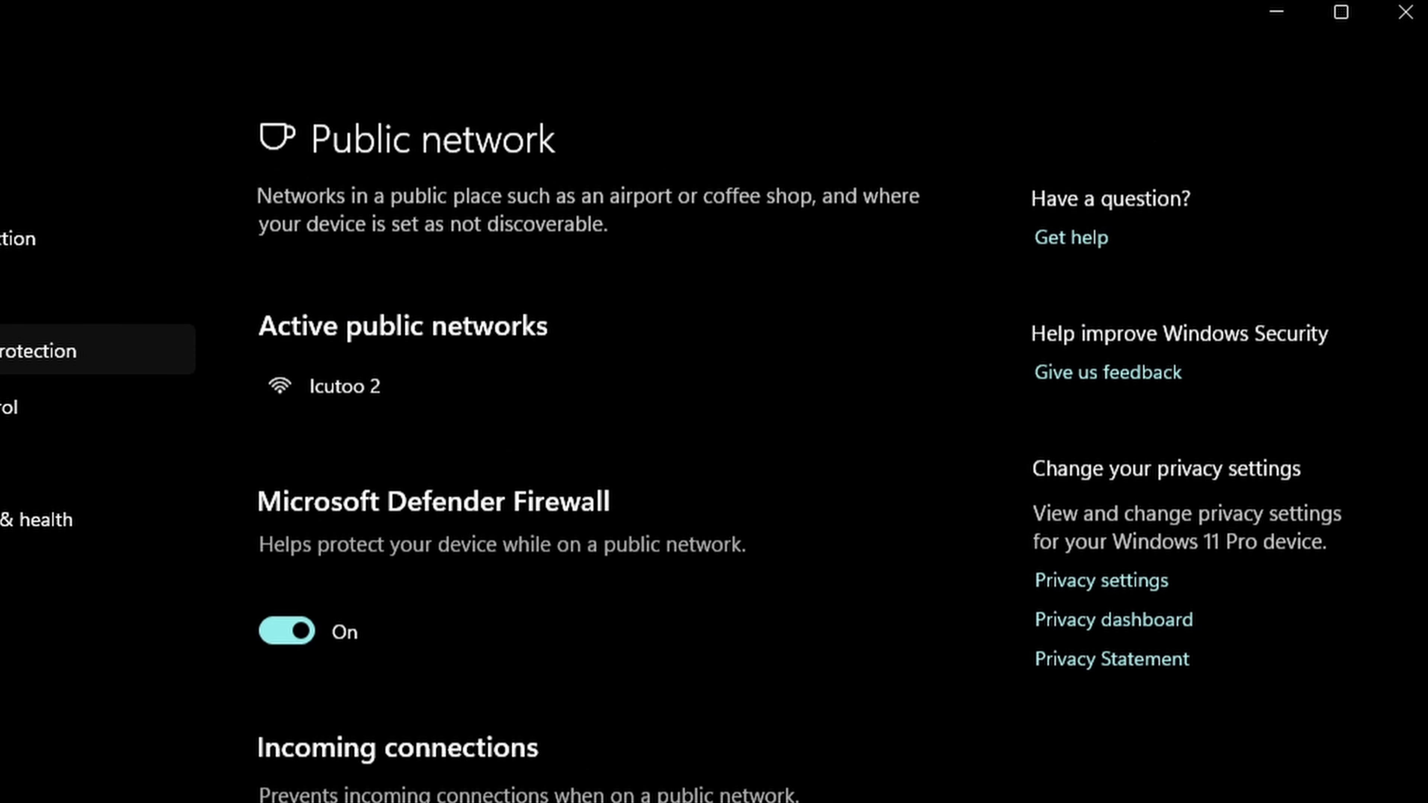
key(alt+Left)
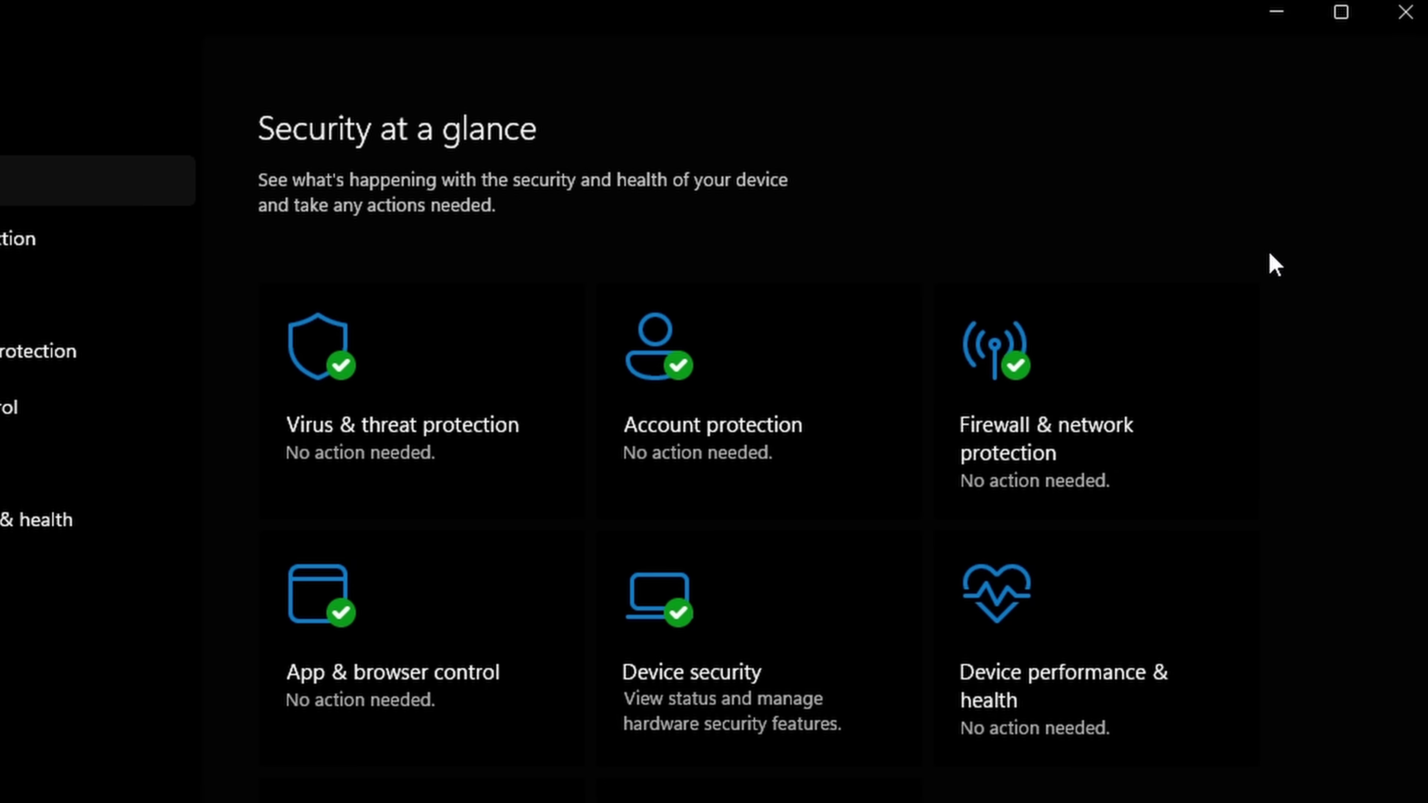
click(1404, 20)
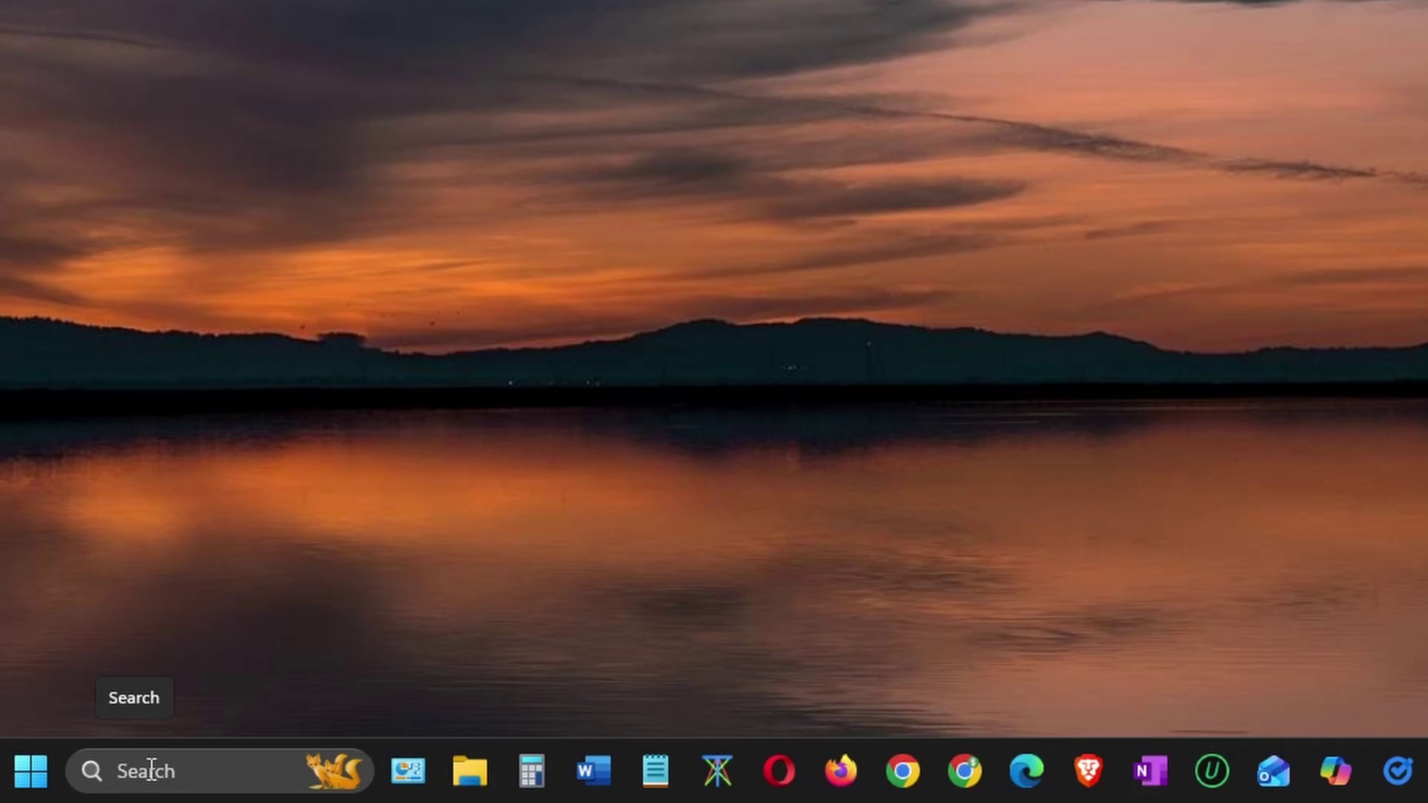
Search Windows for "defragment" and open Defragment and Optimize Drives
click(148, 769)
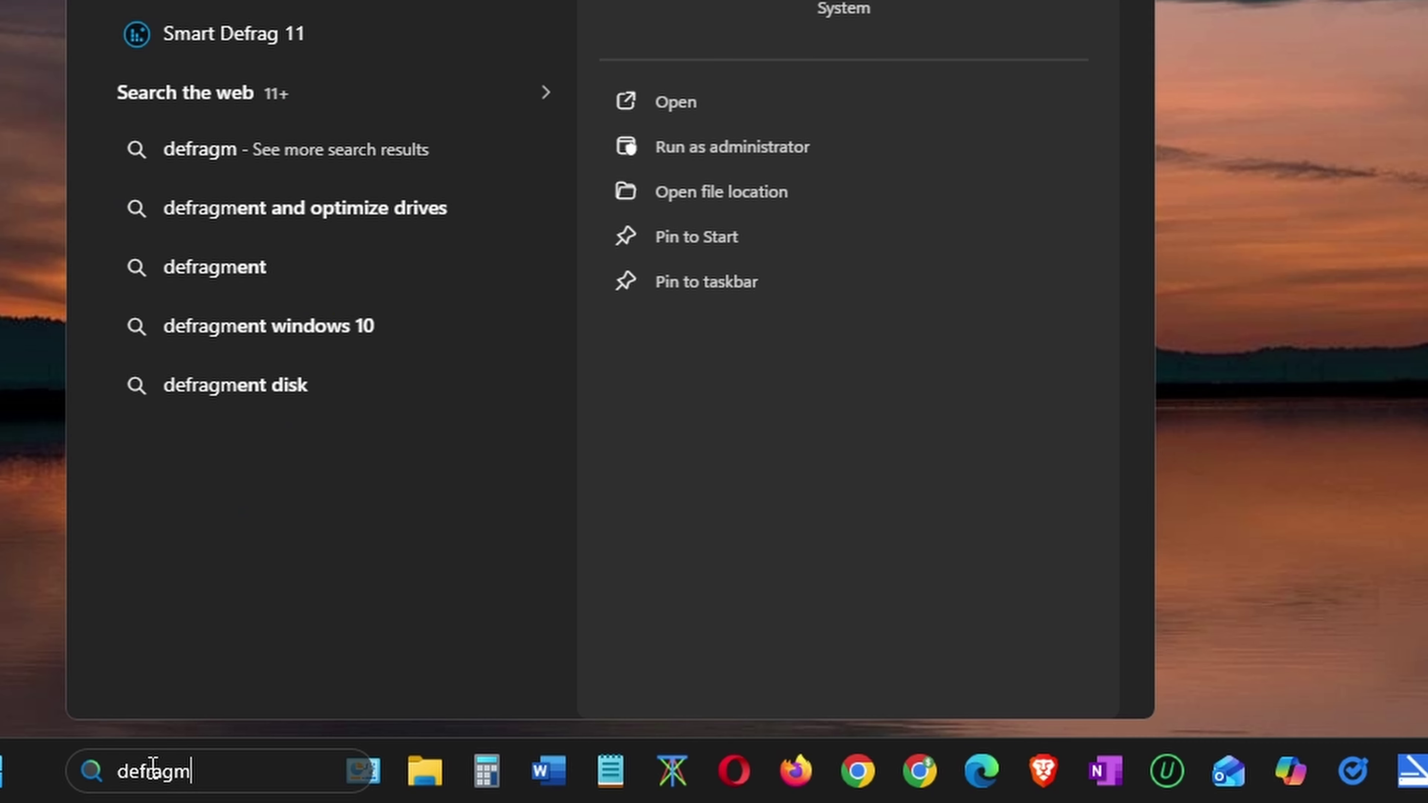
text(ent)
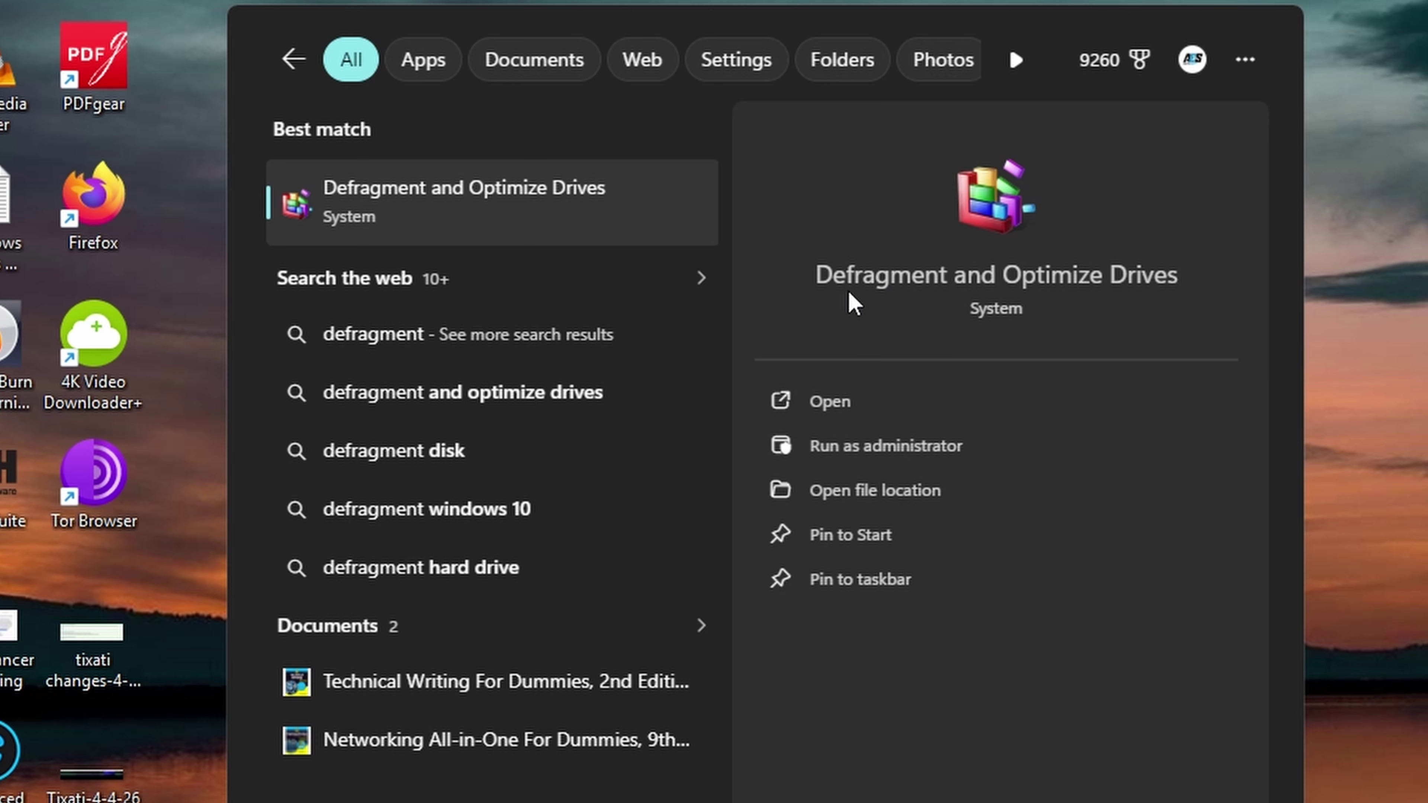
click(825, 410)
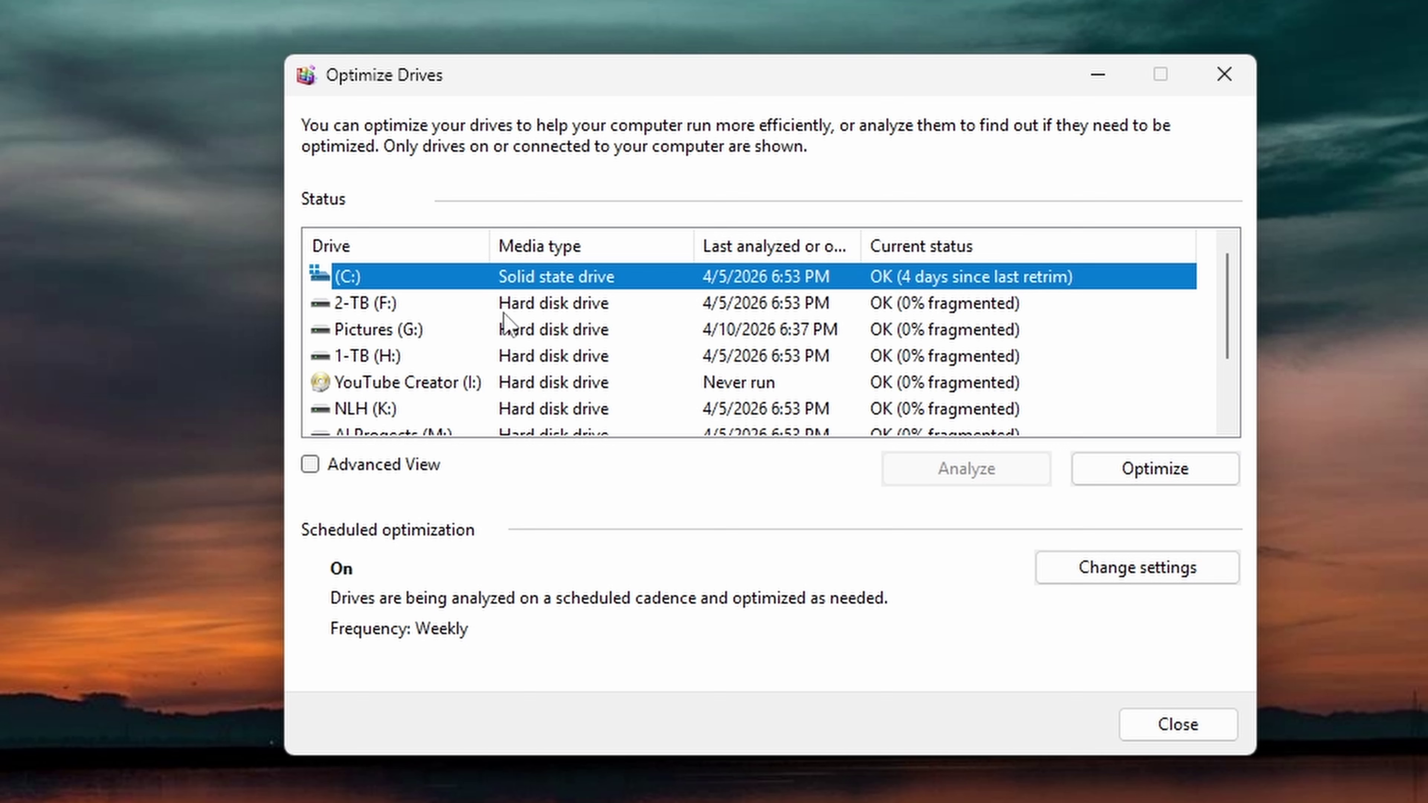
Go through the listed drives and examine each one's media type, last analysis date and fragmentation status
click(345, 304)
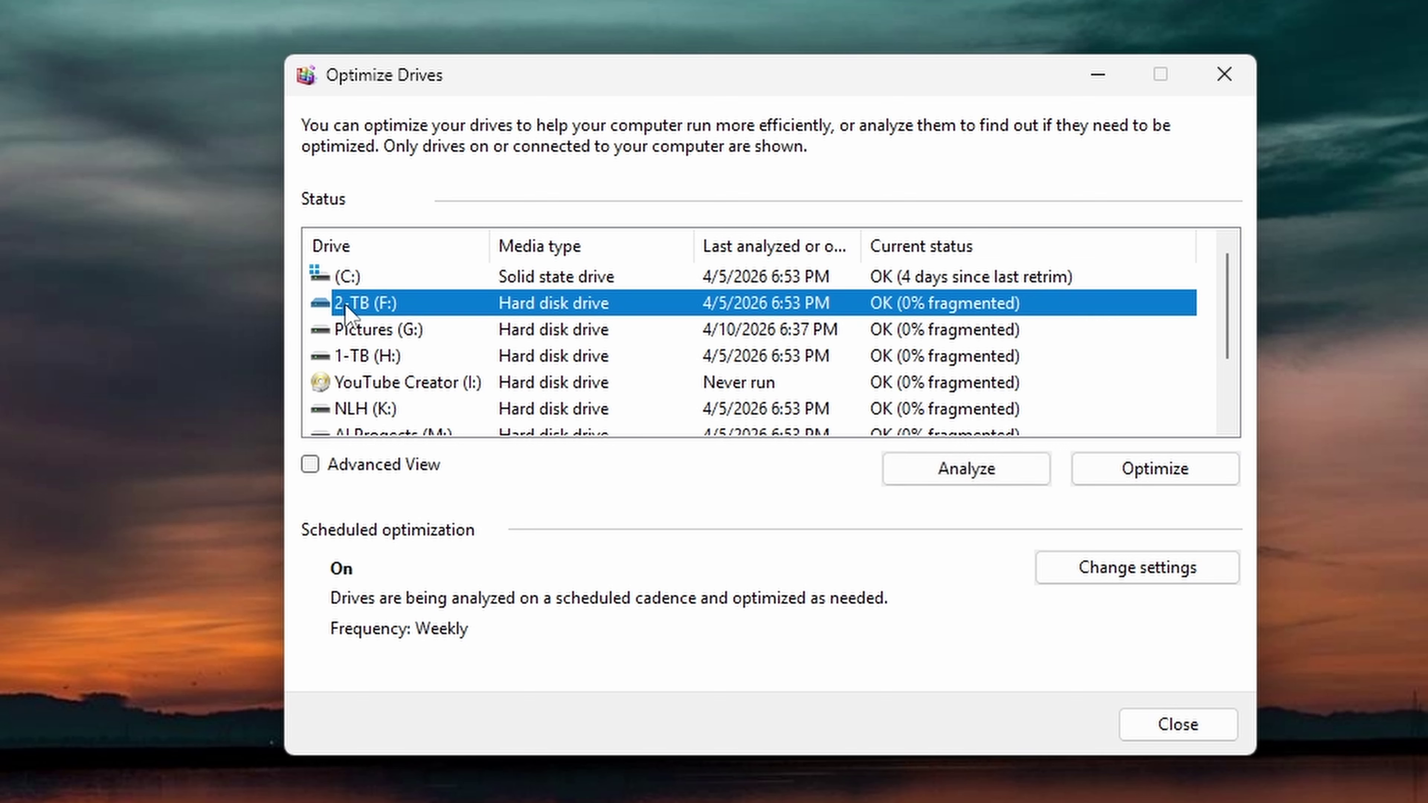
key(Down)
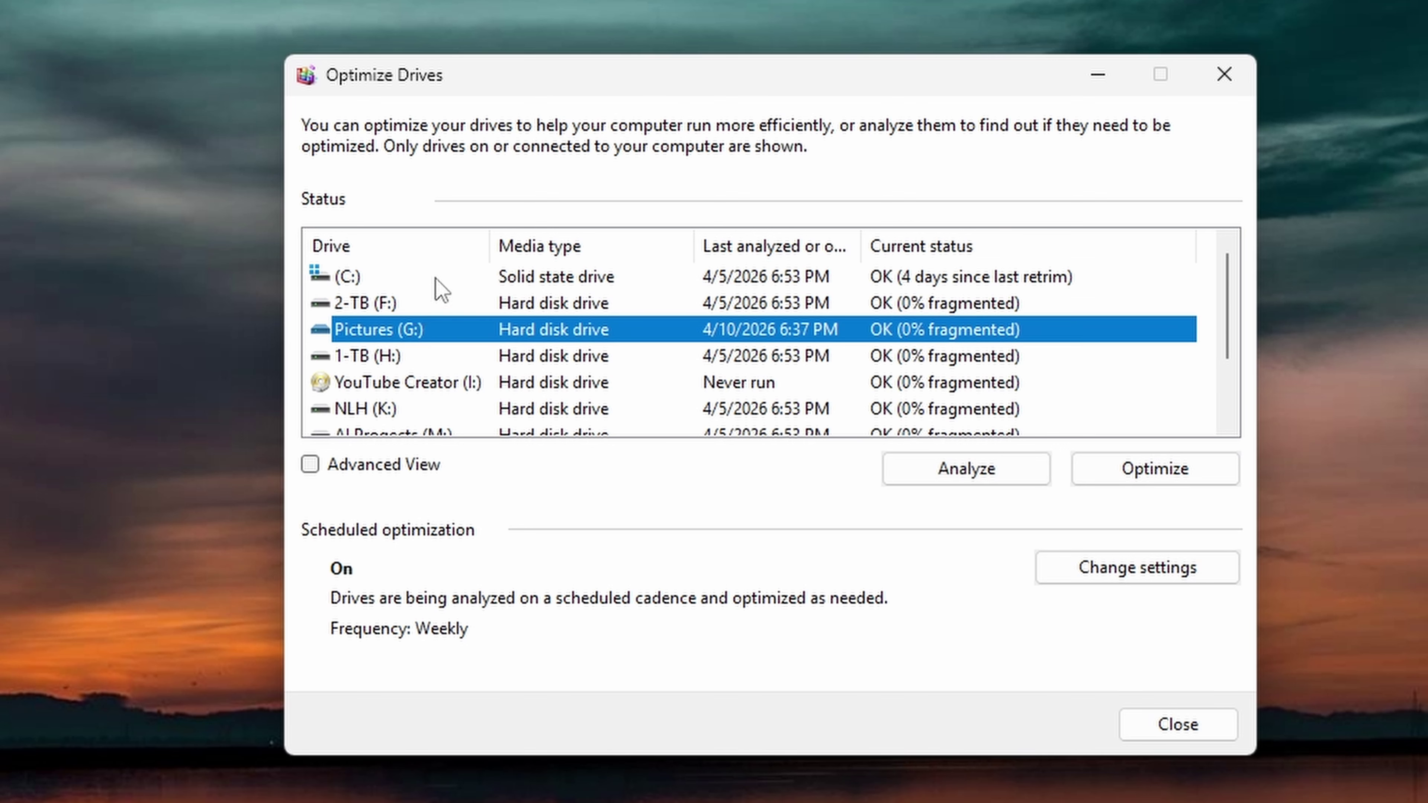
key(Down)
key(Down)
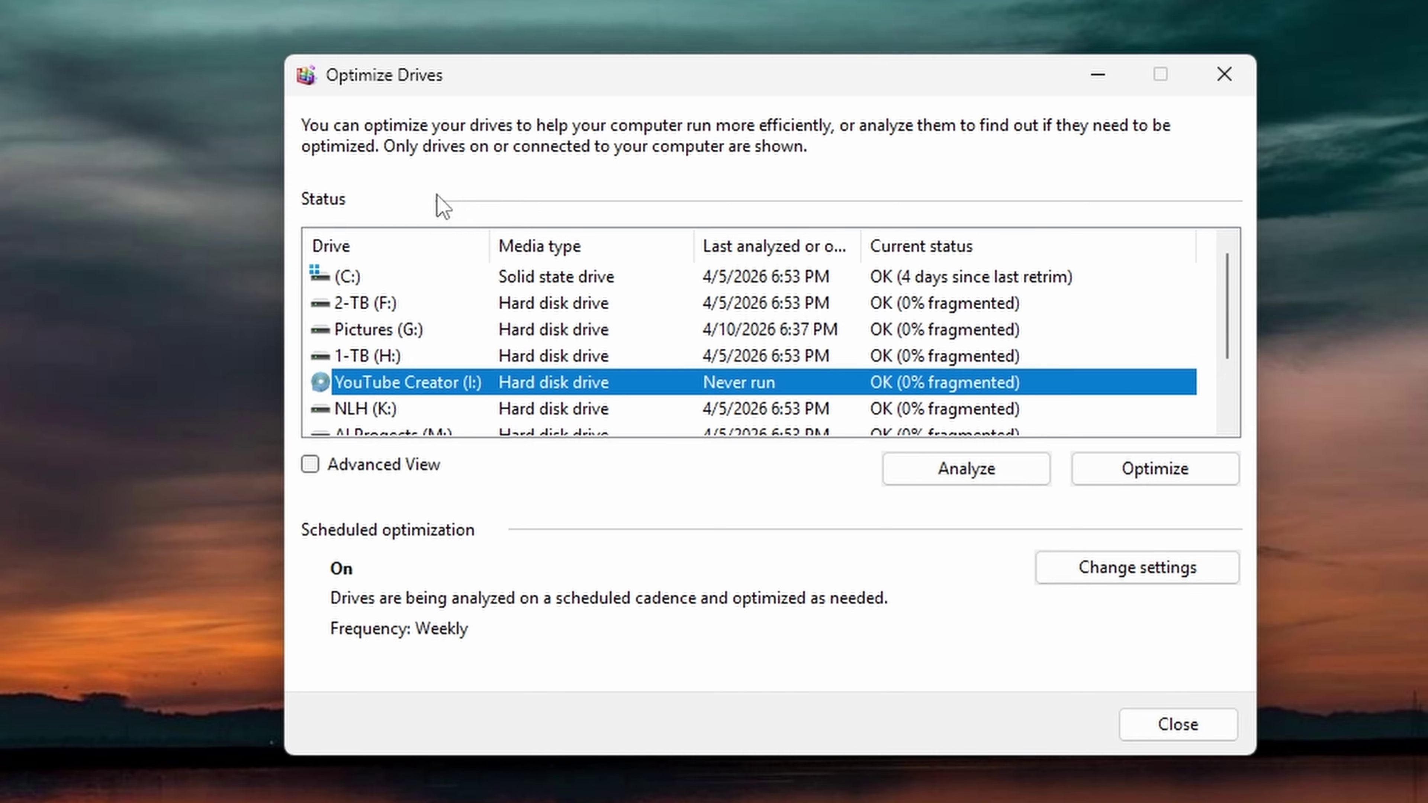
key(Down)
key(Down)
key(Down)
key(Down)
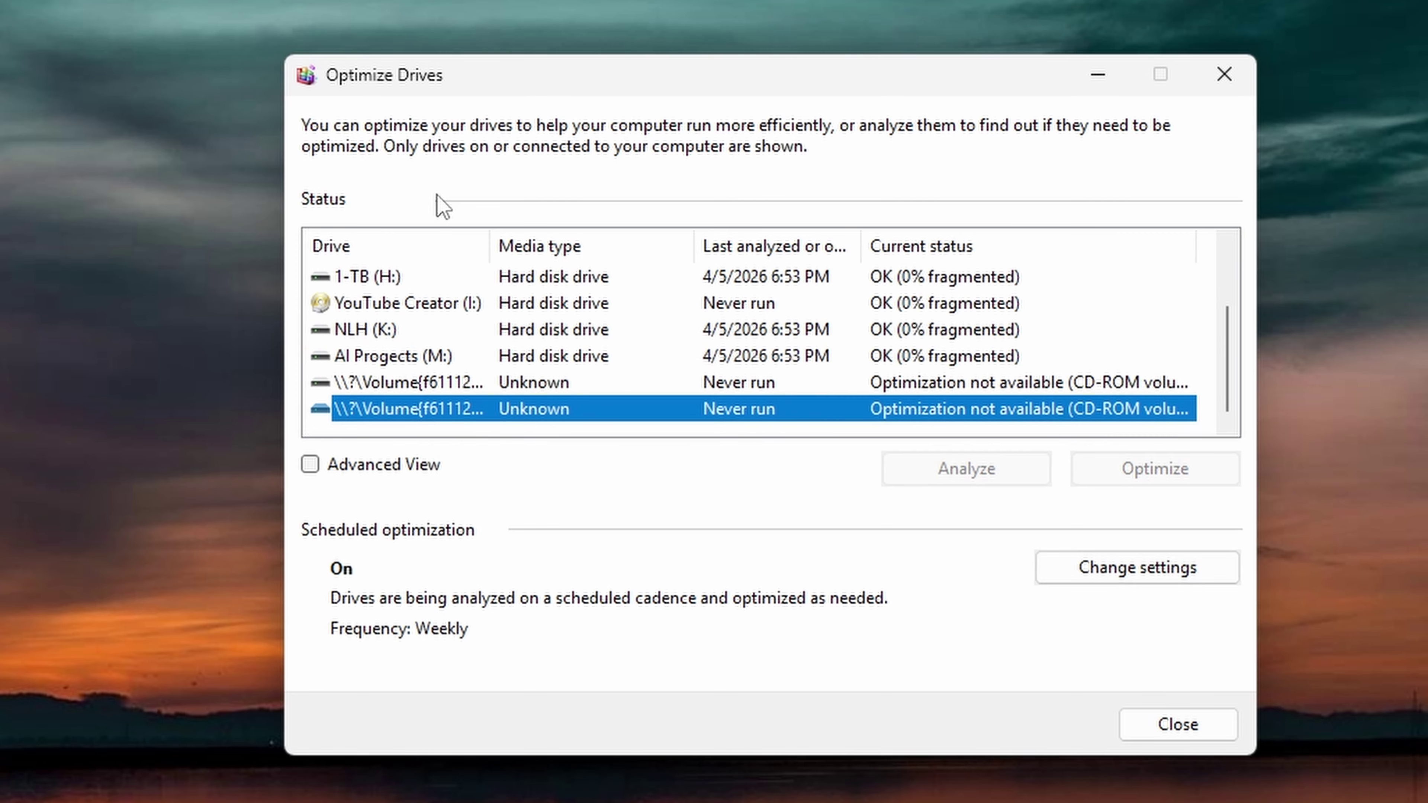
key(Up)
key(Up)
key(Up)
key(Up)
key(Up)
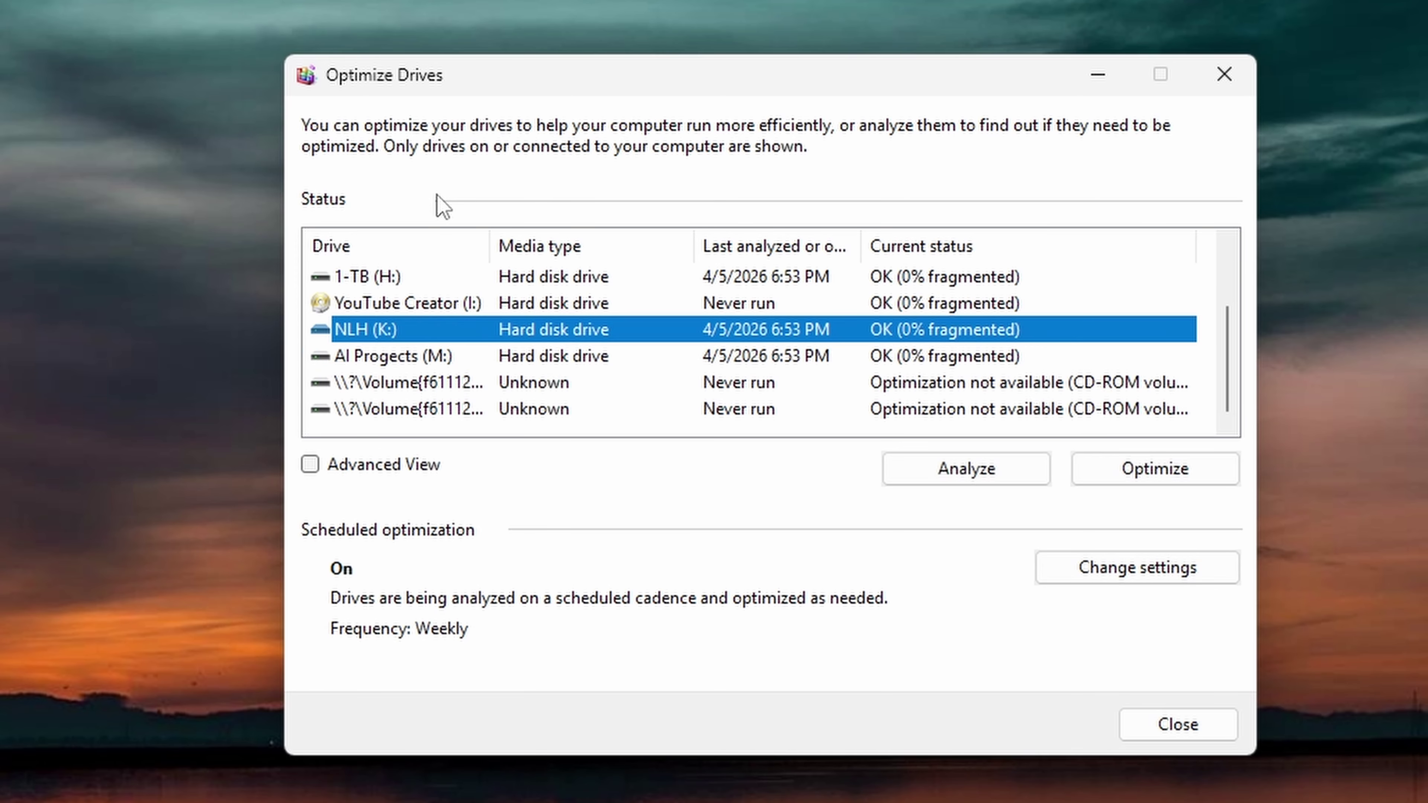
key(Up)
key(Up)
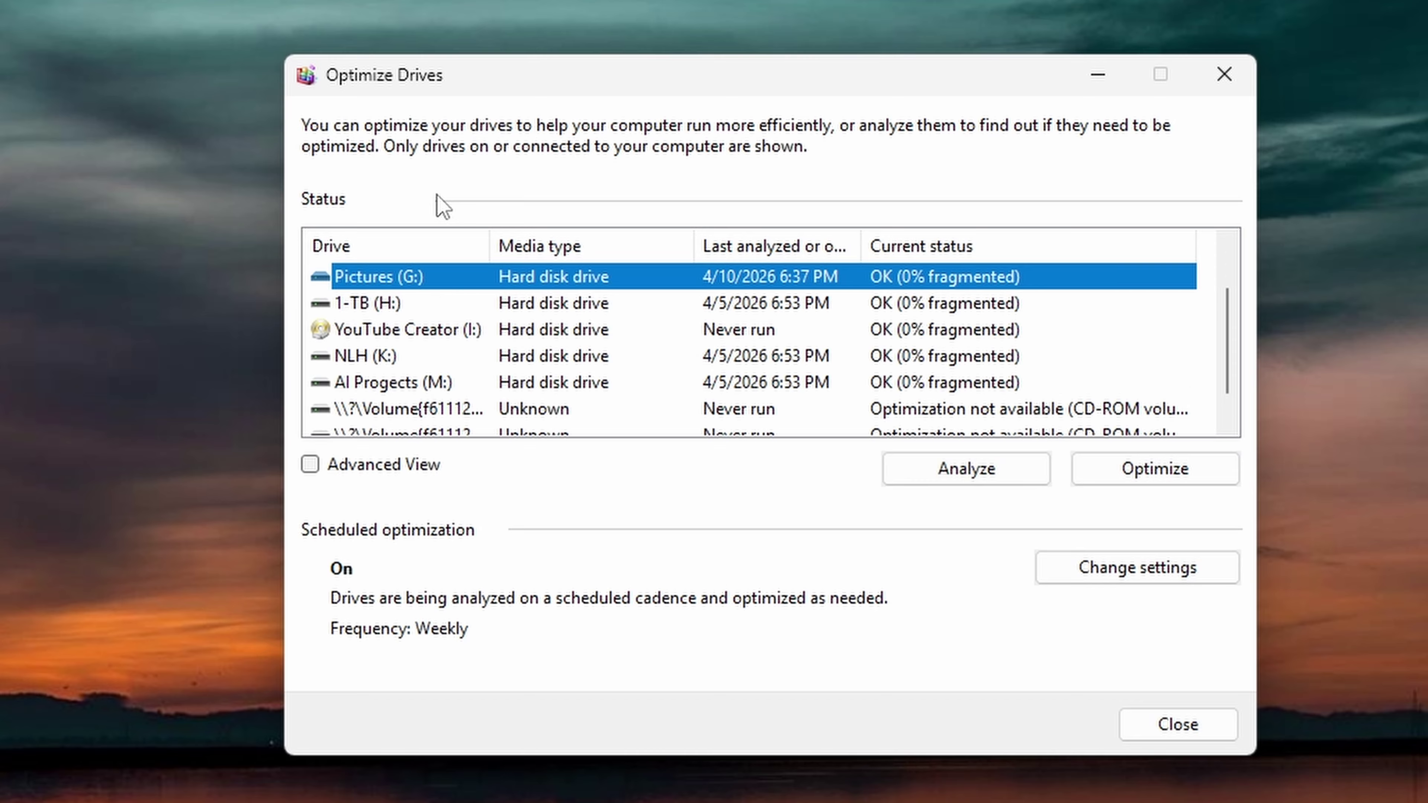
Analyze and optimize the Pictures (G:) hard disk drive
key(Down)
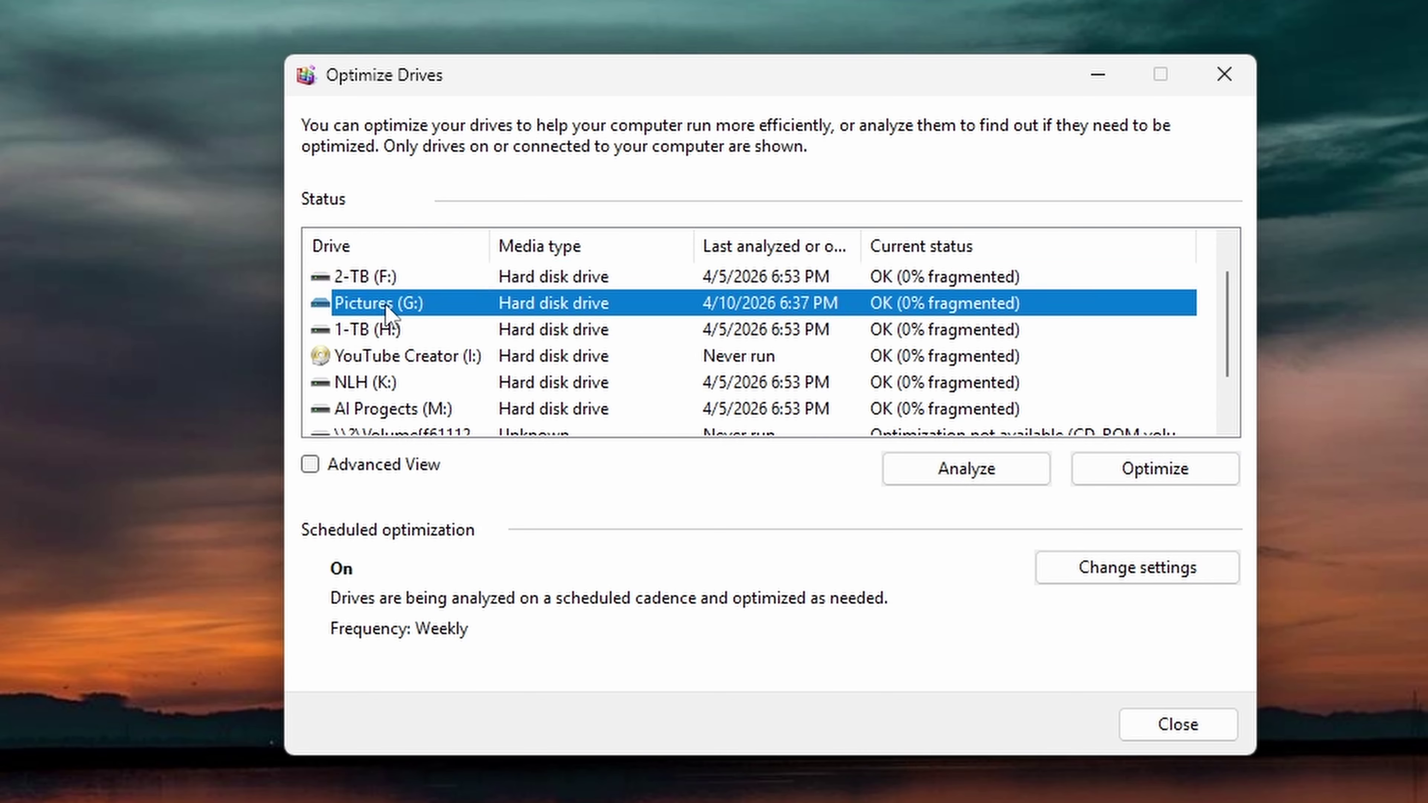
click(950, 472)
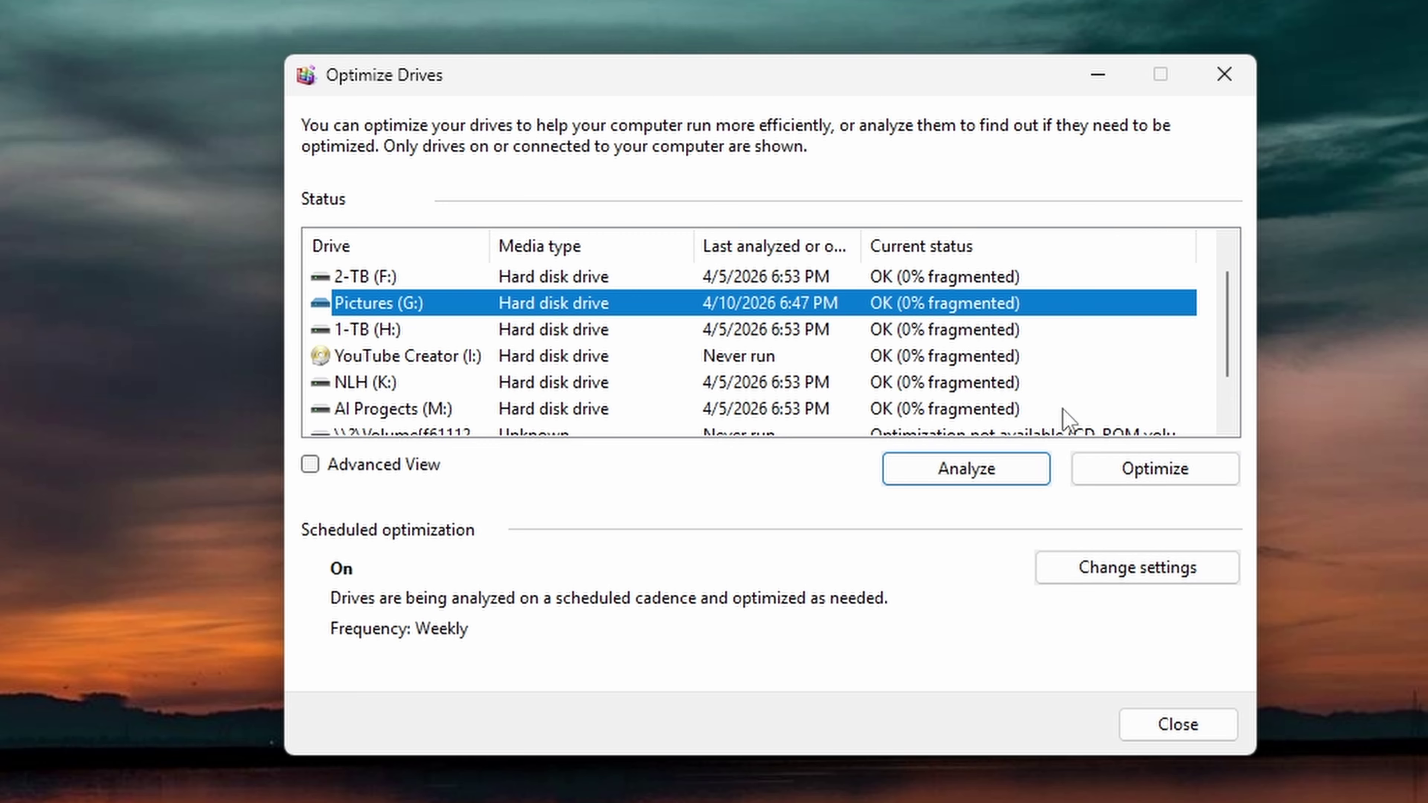
click(1126, 475)
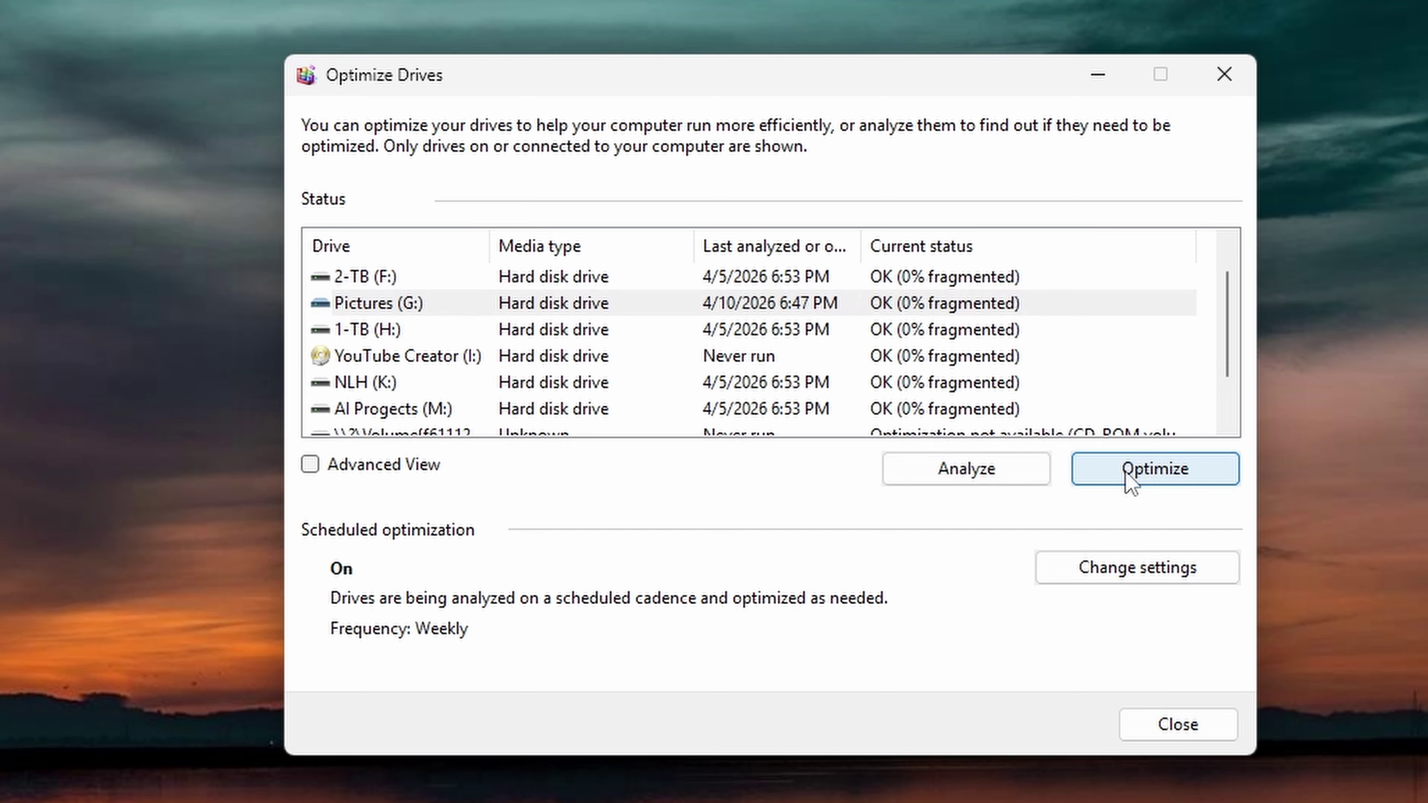
Select the solid state drive (C:) to check its optimization status
scroll(901, 307, up, 2)
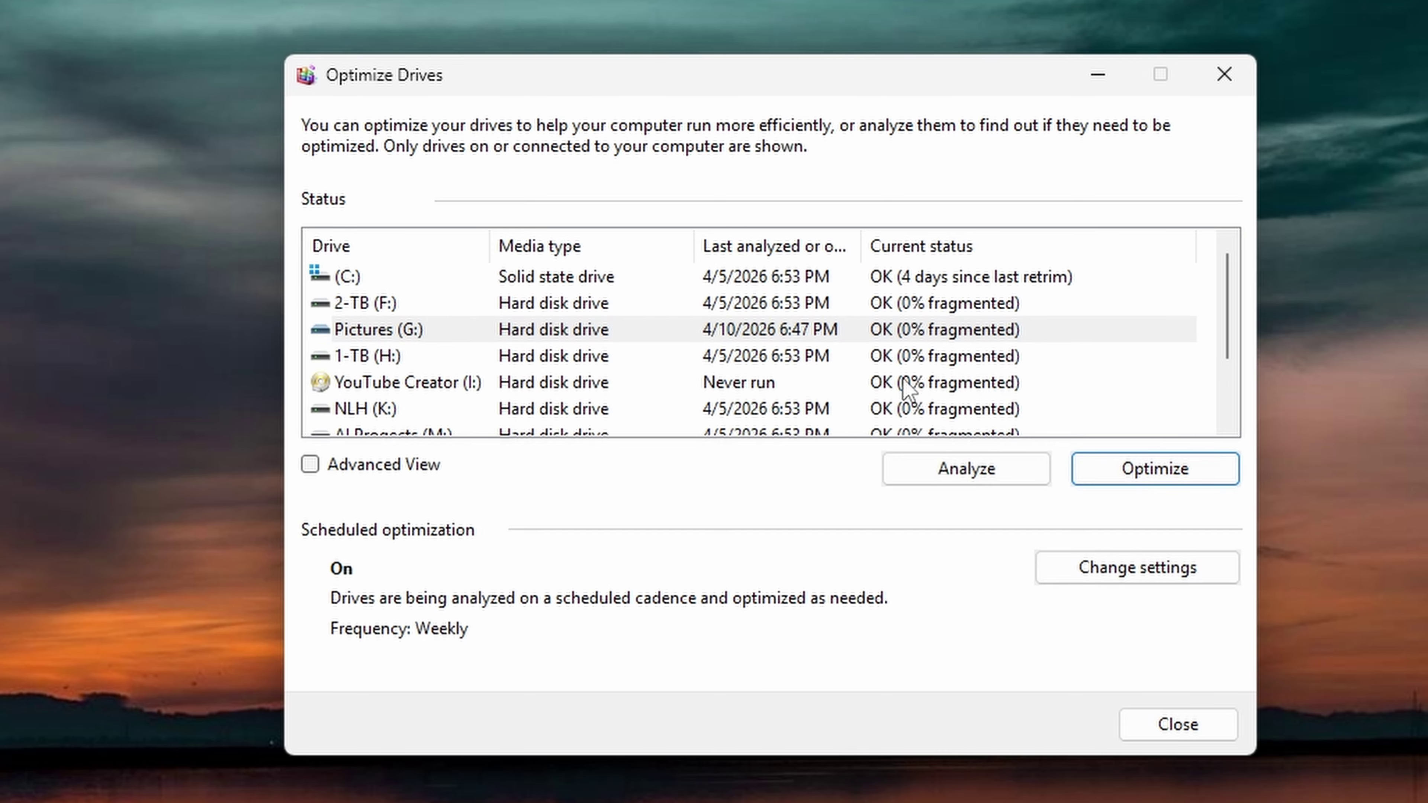
click(908, 274)
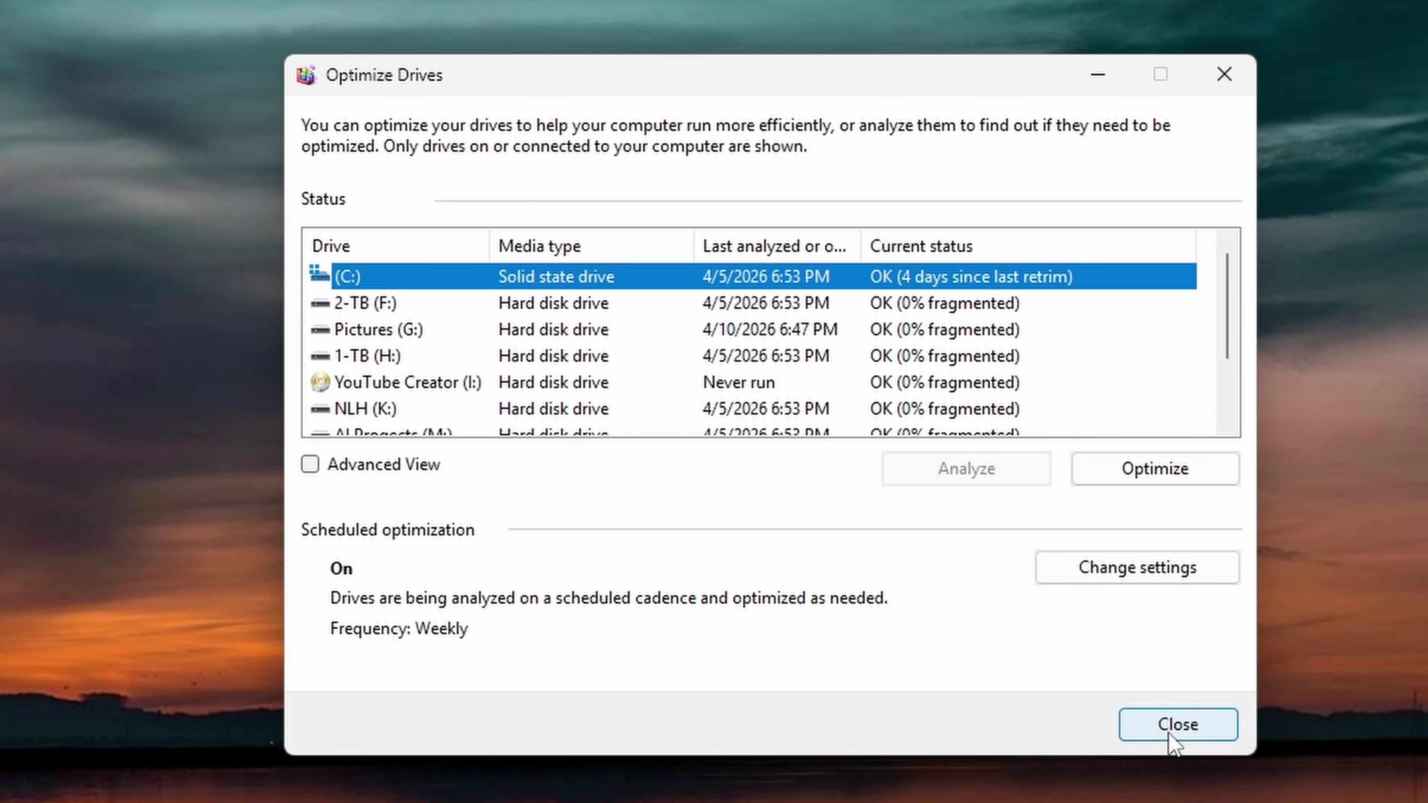
Close the Optimize Drives window and open the Startup page of the Apps settings
click(1179, 726)
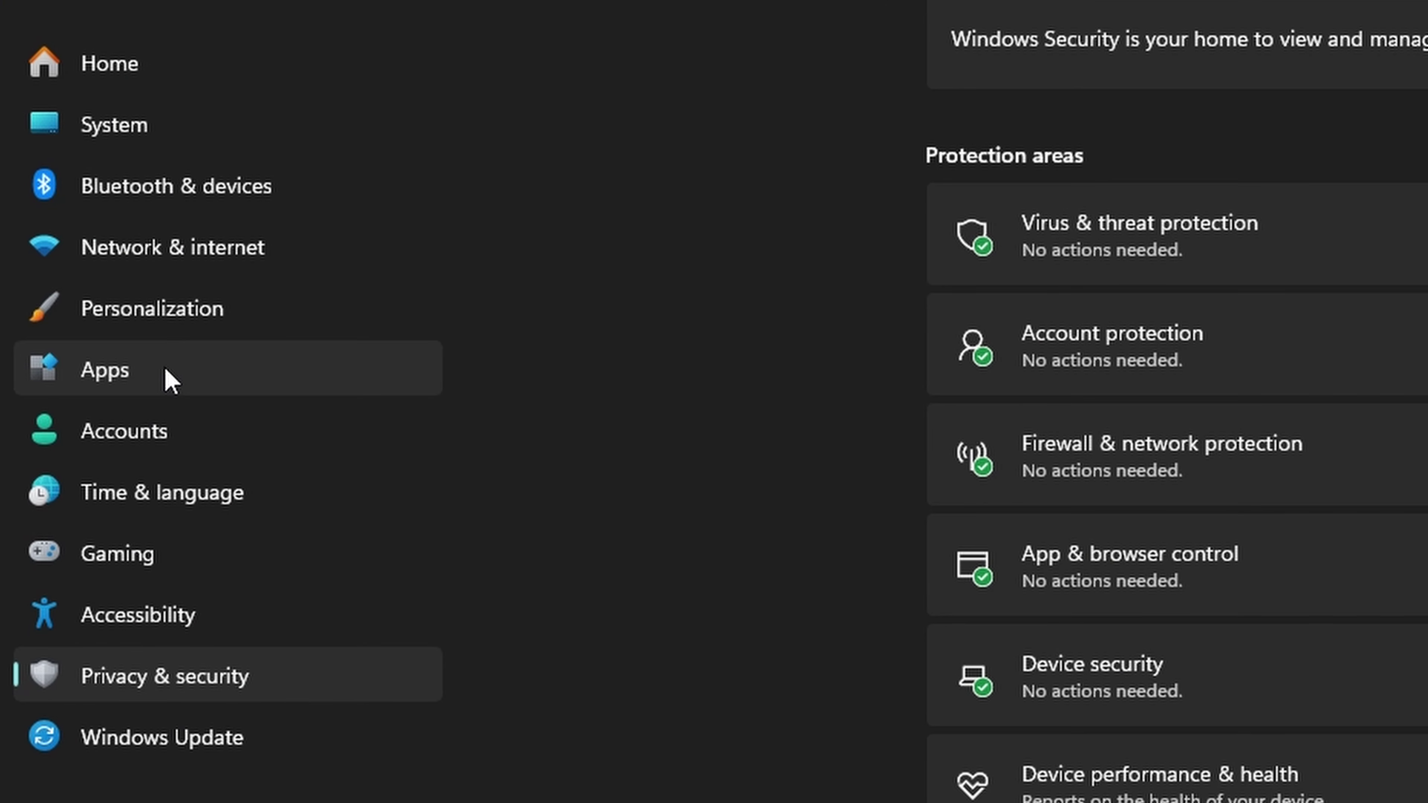
click(106, 382)
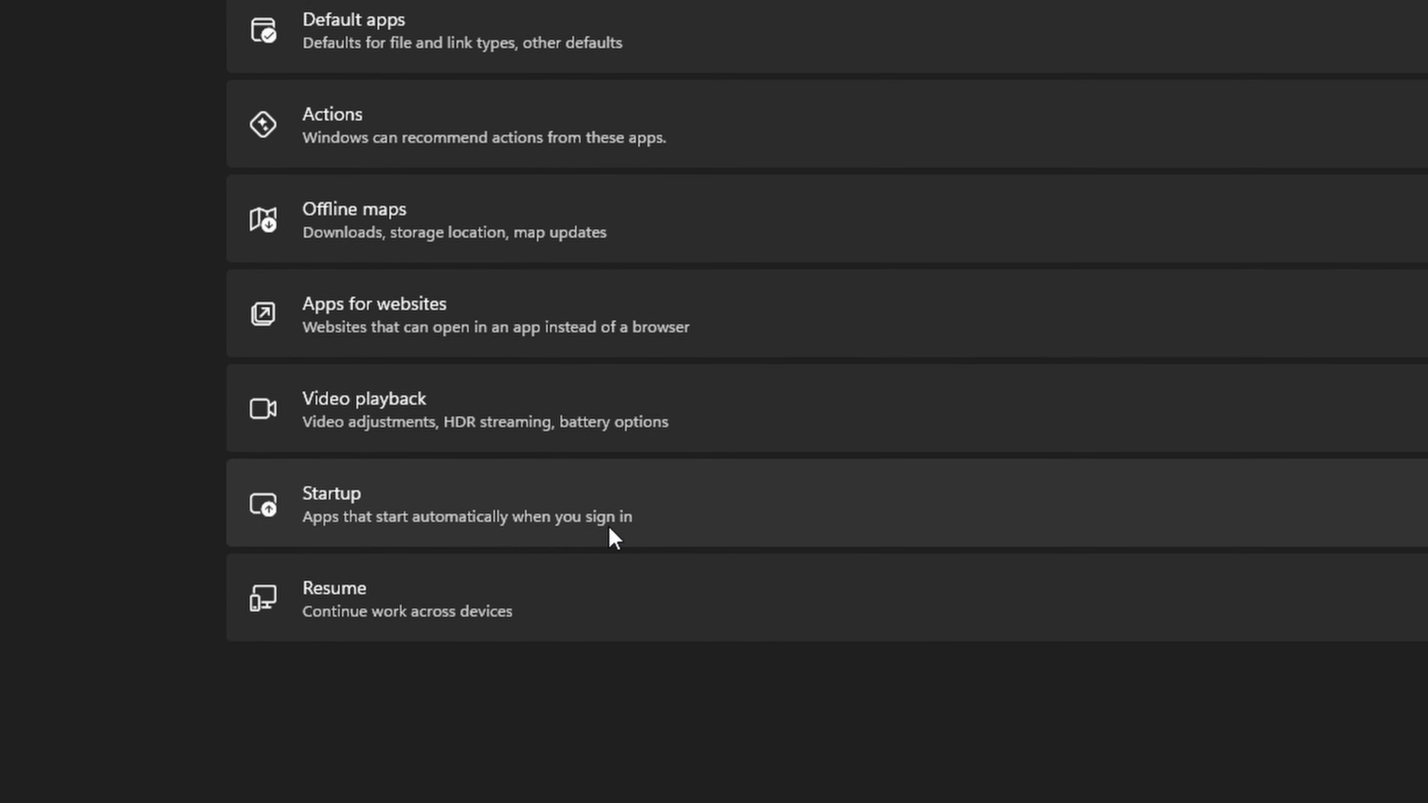
click(489, 534)
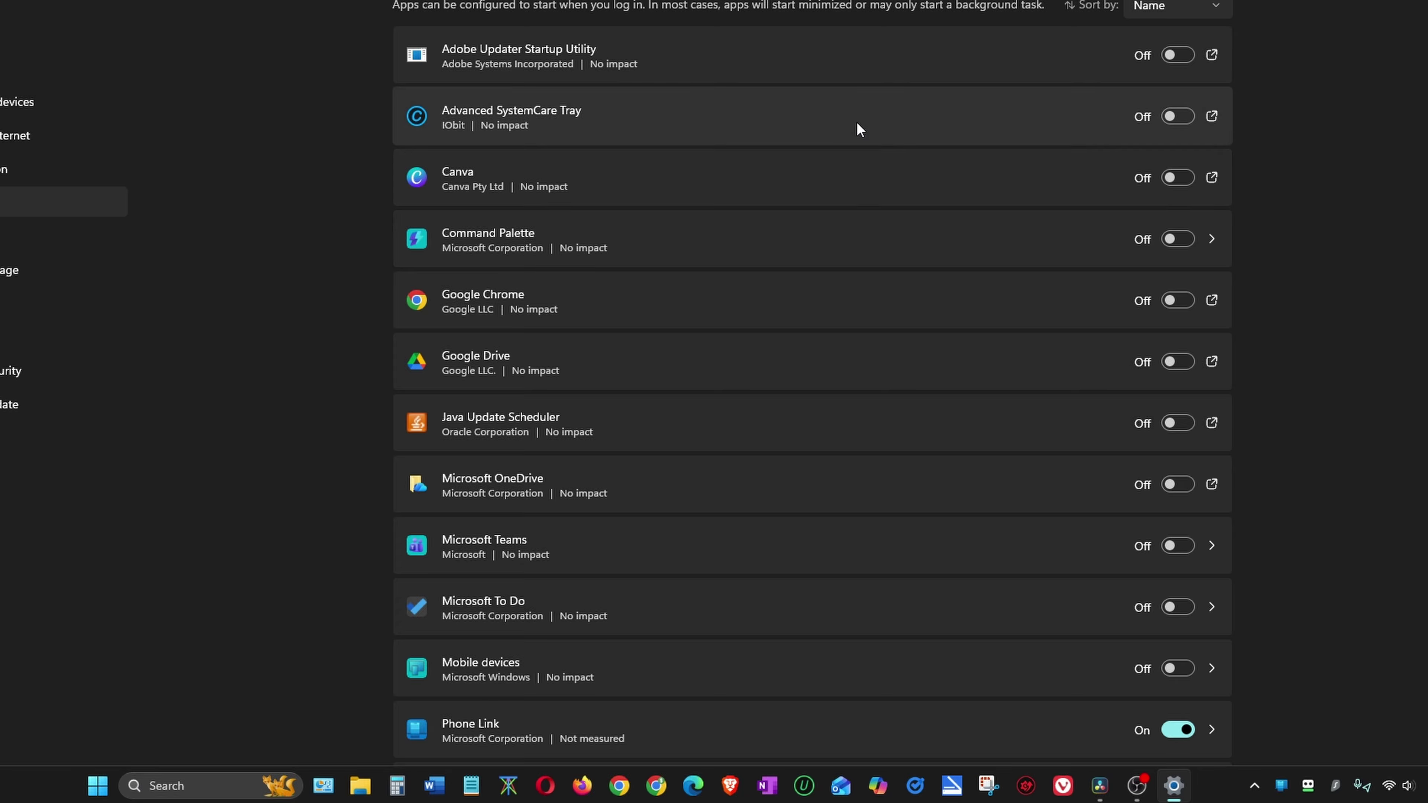
Go through the full list of startup apps and examine which ones are enabled and their startup impact
scroll(856, 124, down, 10)
scroll(851, 250, down, 2)
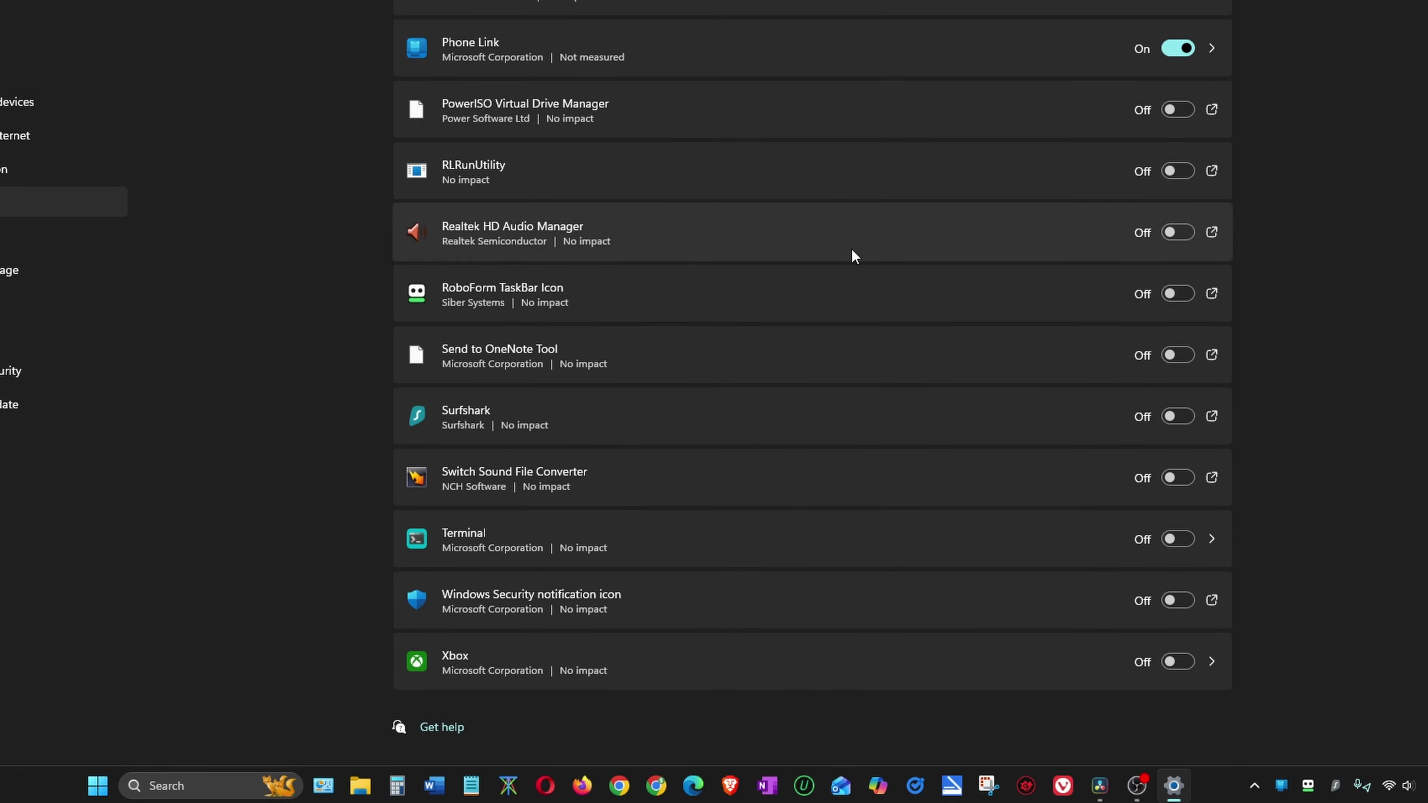
scroll(878, 462, up, 10)
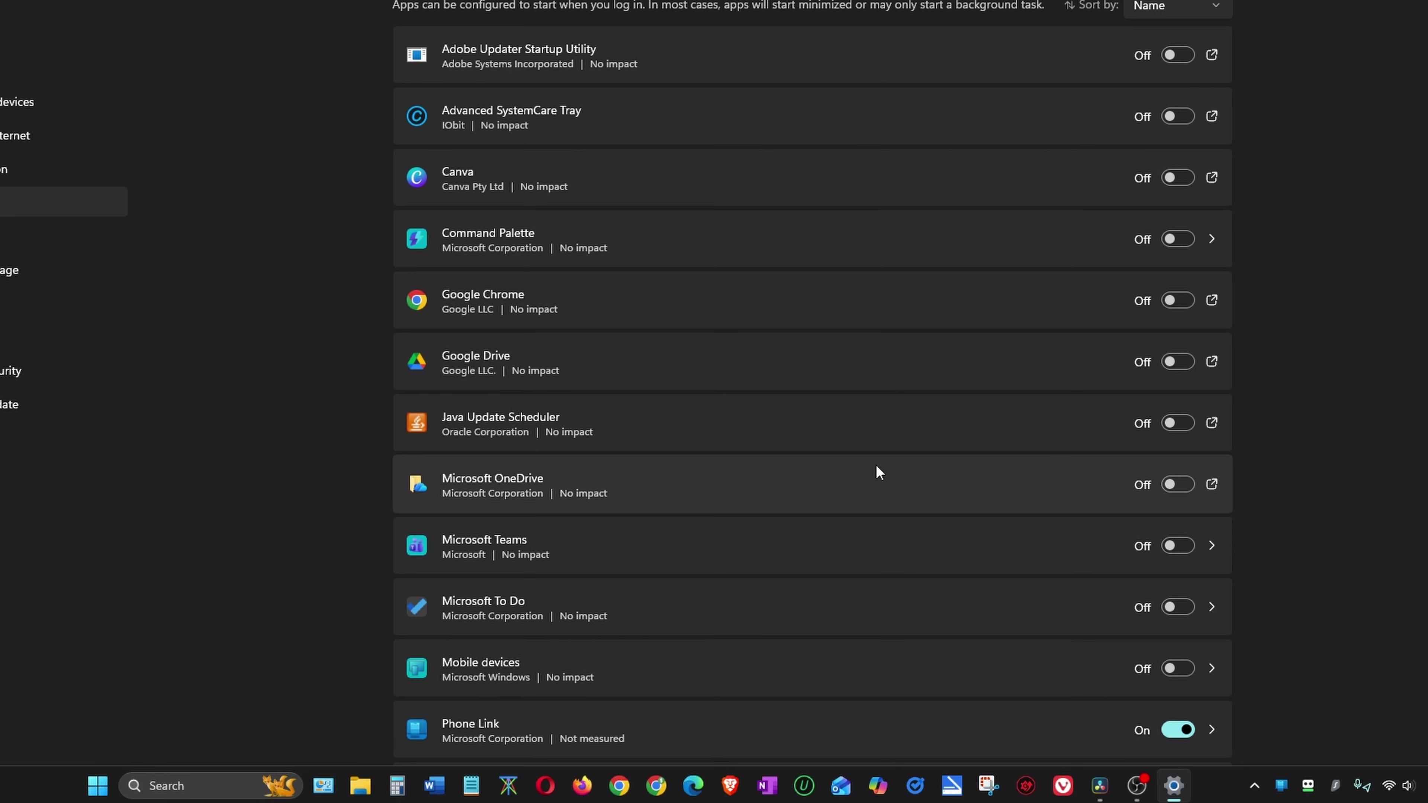
scroll(876, 470, down, 3)
scroll(877, 470, up, 3)
scroll(1007, 304, down, 9)
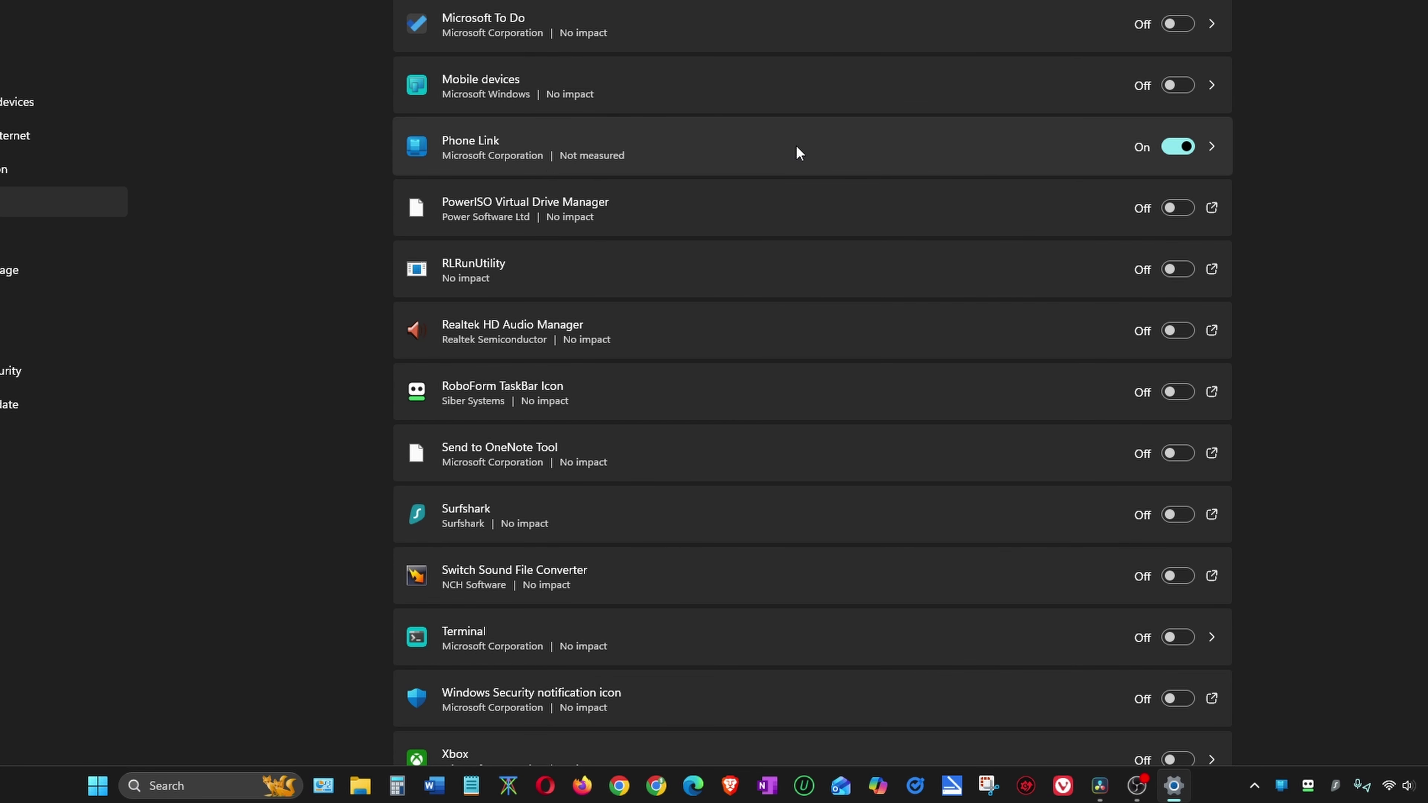
scroll(976, 169, up, 6)
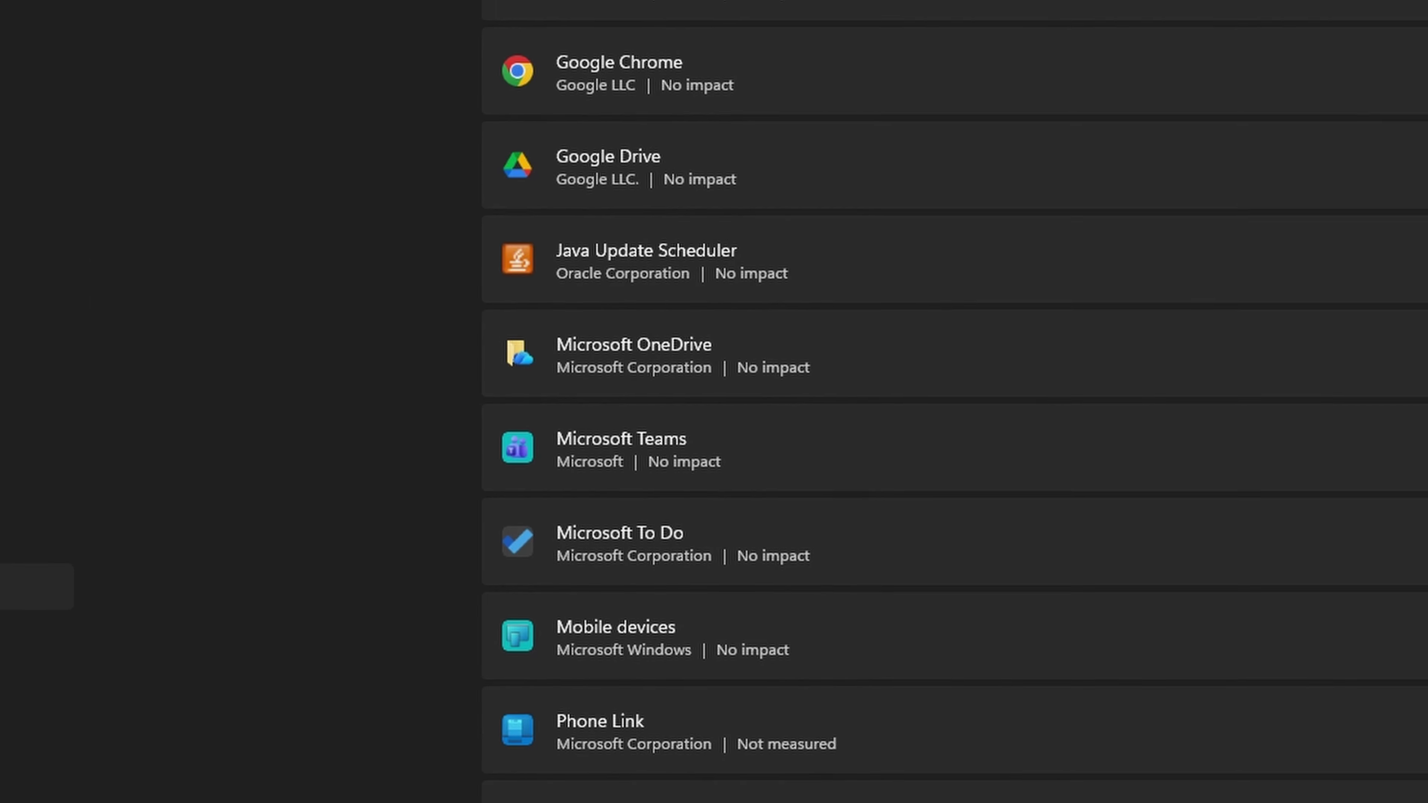
Open Windows Update and switch "Get the latest updates as soon as they're available" off and back on
click(179, 468)
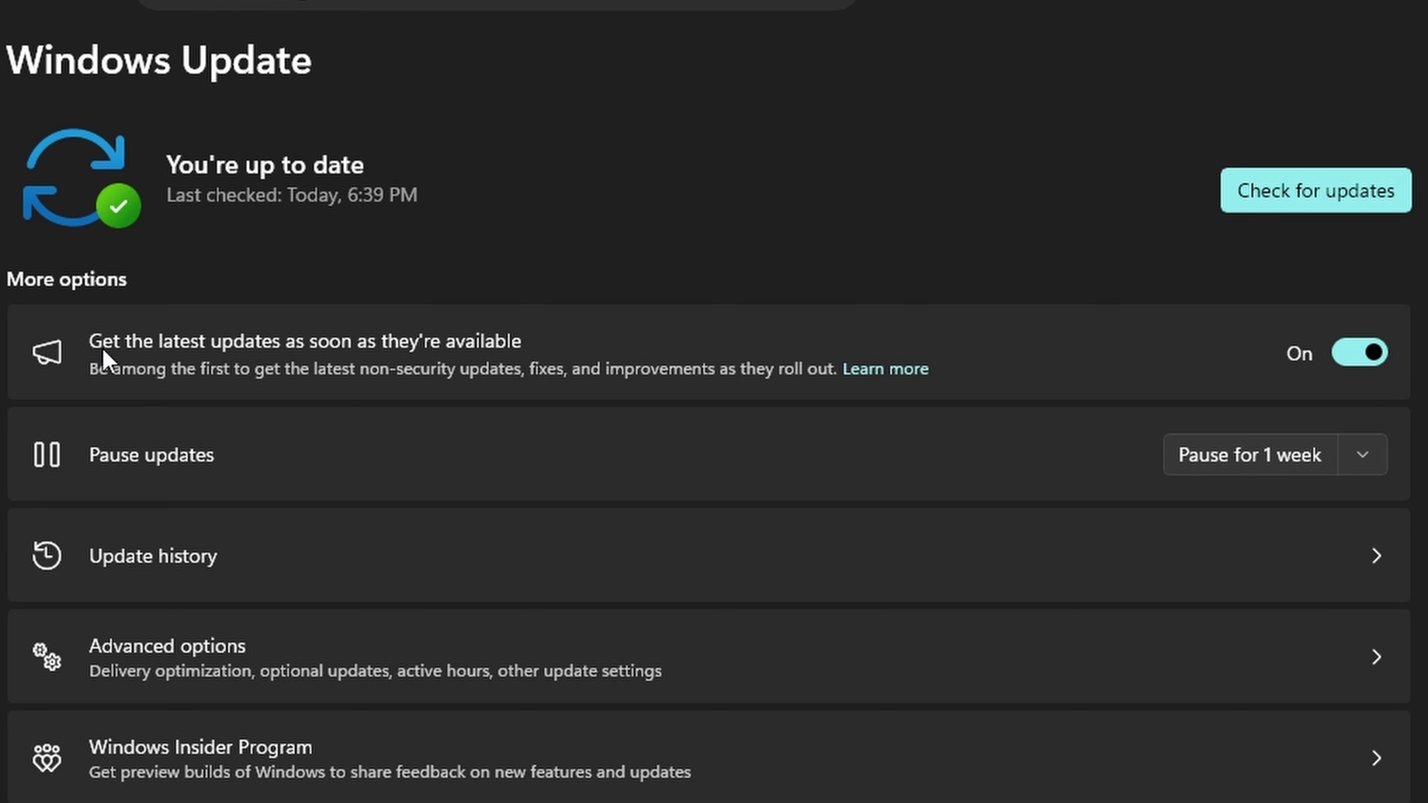
click(1352, 360)
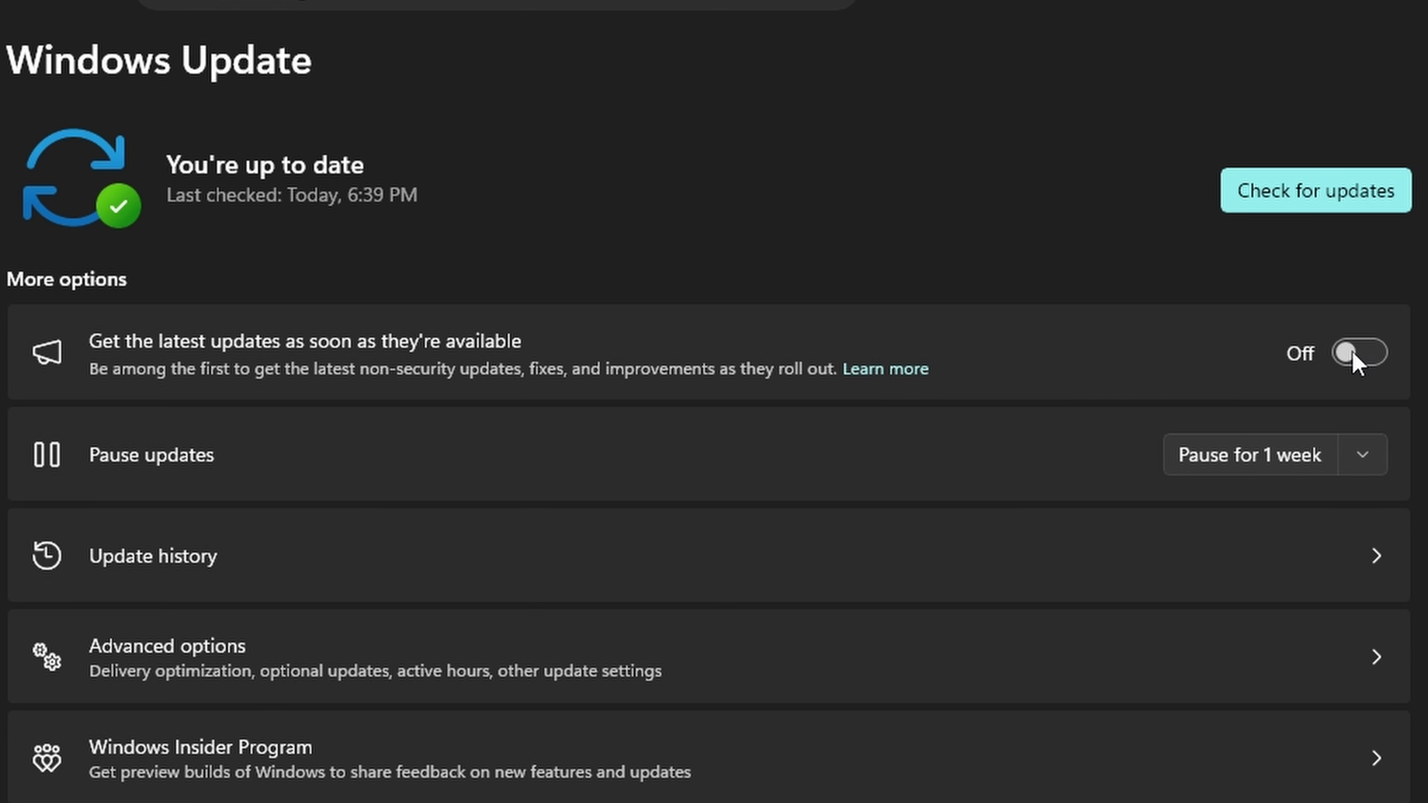
click(1365, 351)
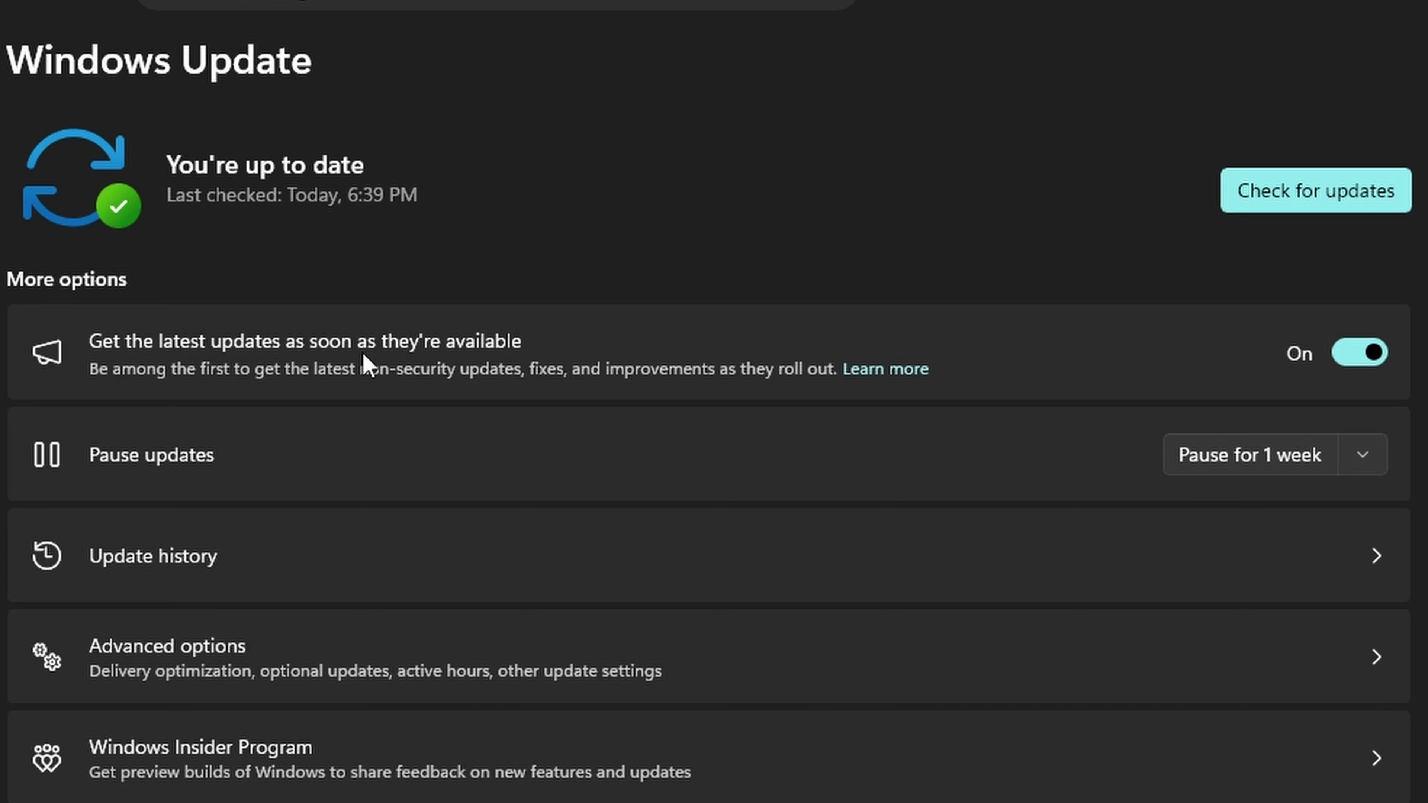
In the advanced Windows Update options, turn on "Get me up to date" and "Download updates over metered connections"
click(182, 663)
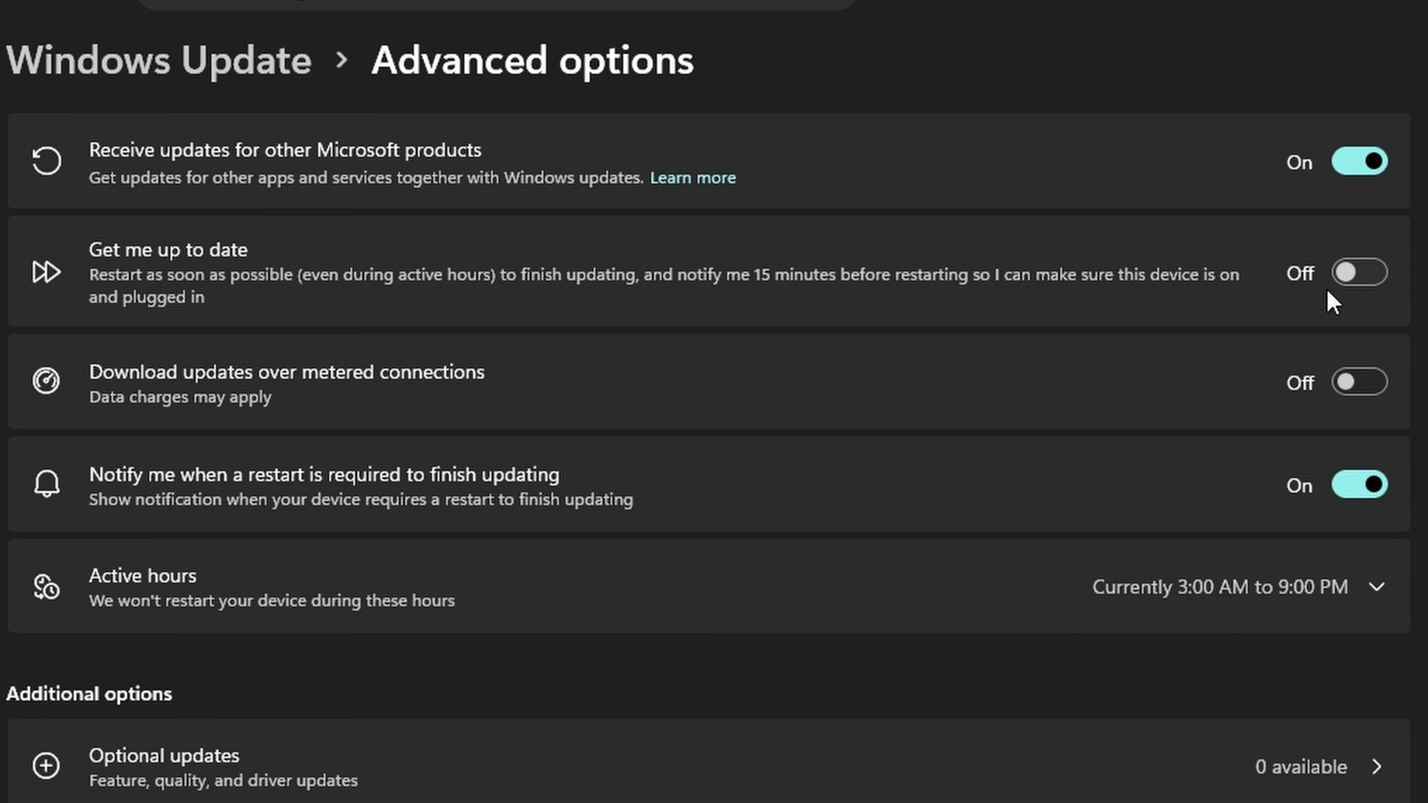
click(1352, 275)
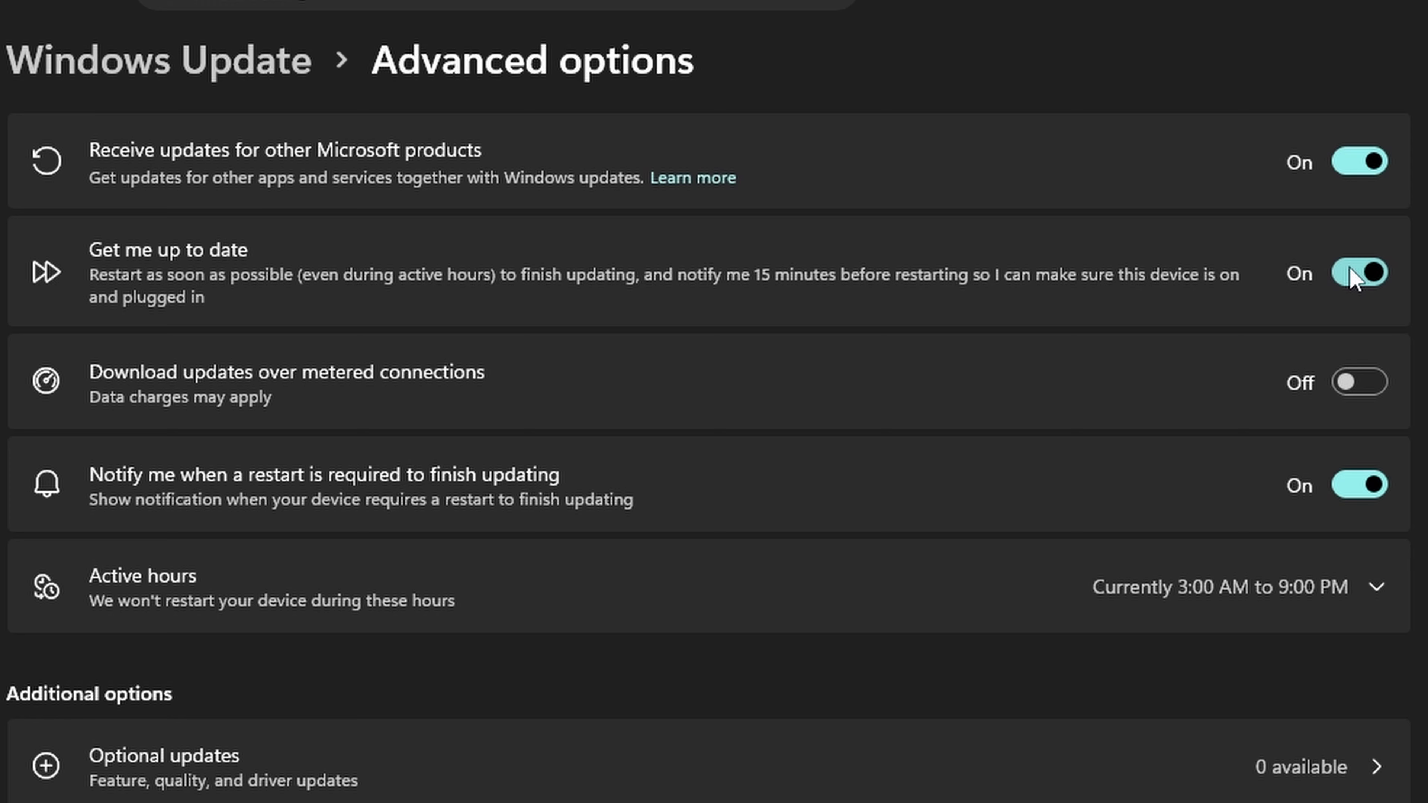
click(1375, 389)
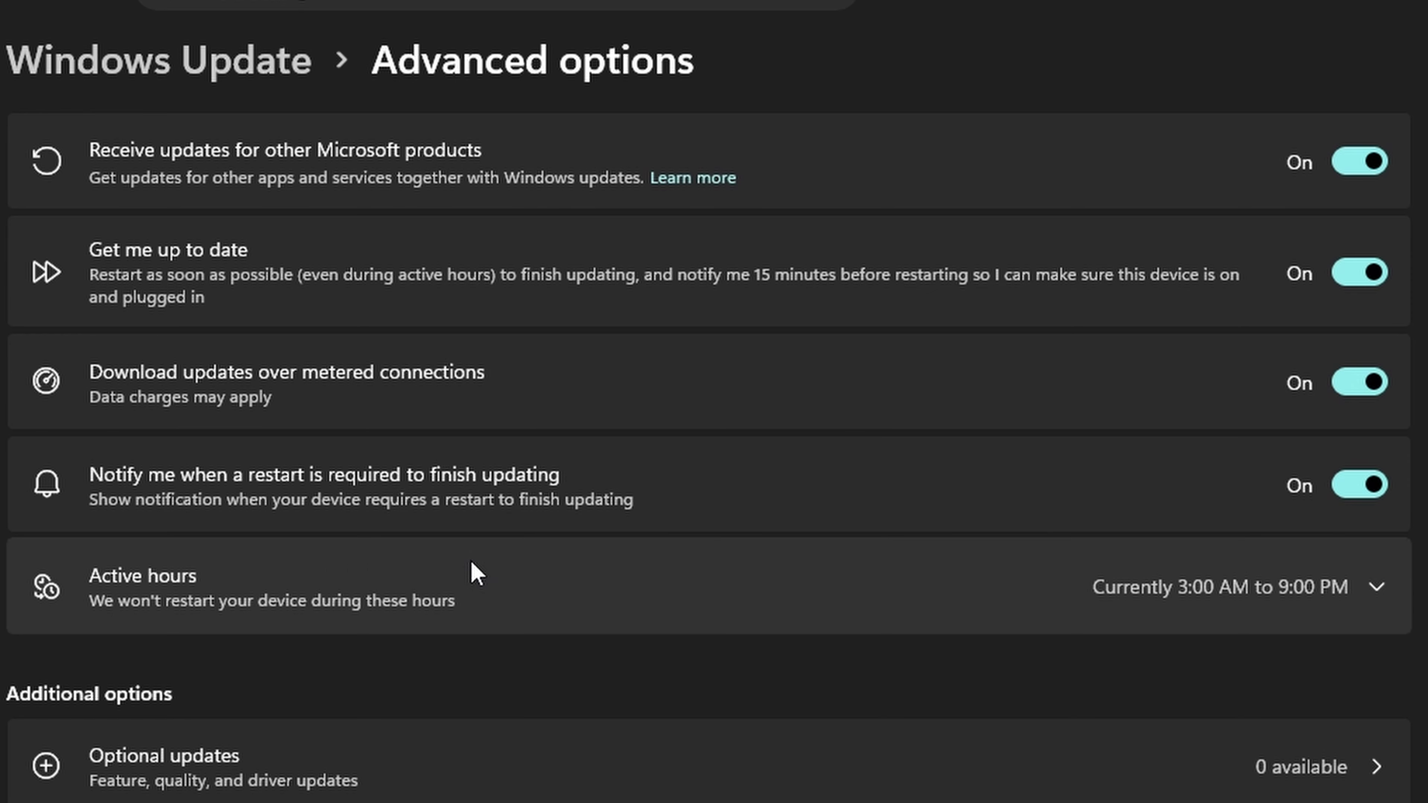
Check how active hours are adjusted and whether optional updates are offered, and return to the main Windows Update page
click(1173, 606)
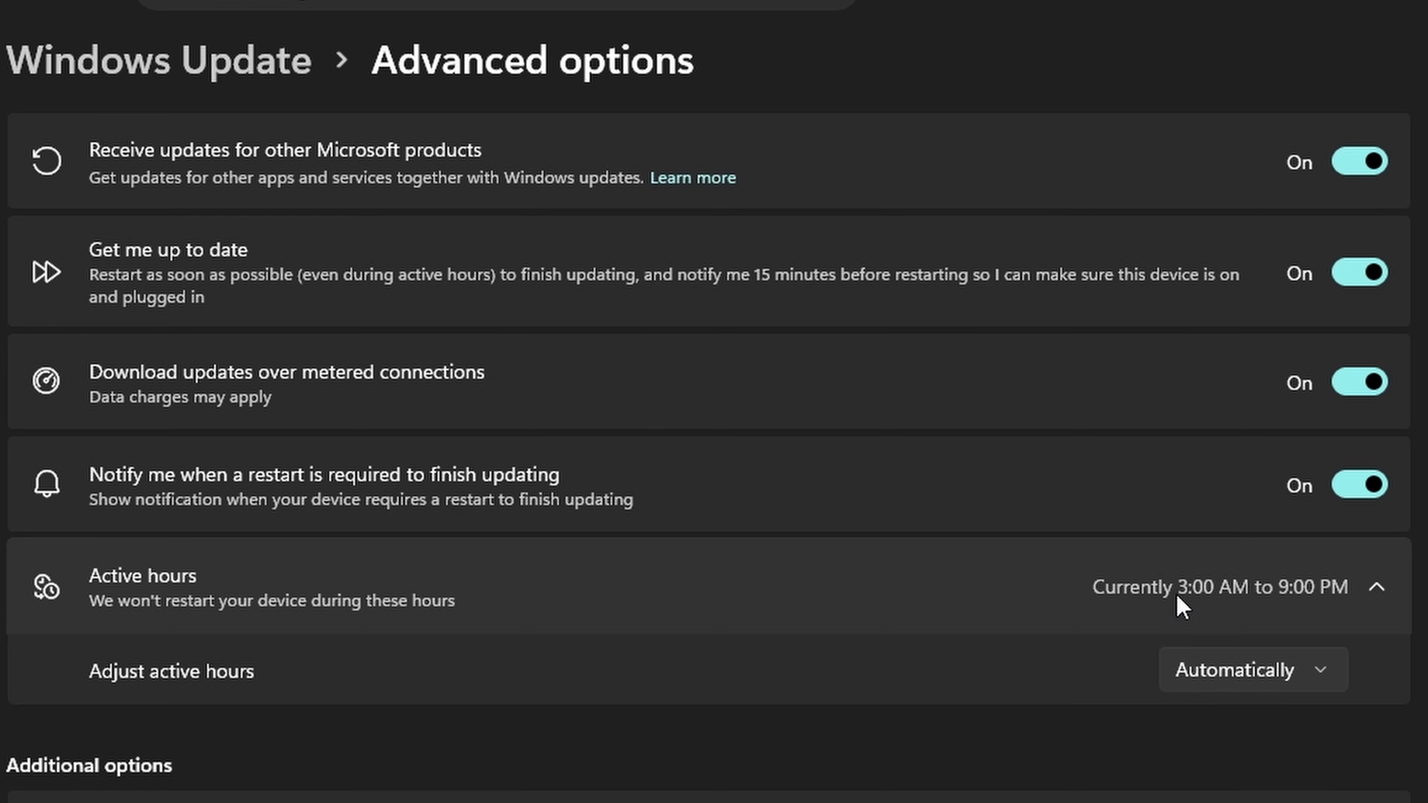
click(1259, 601)
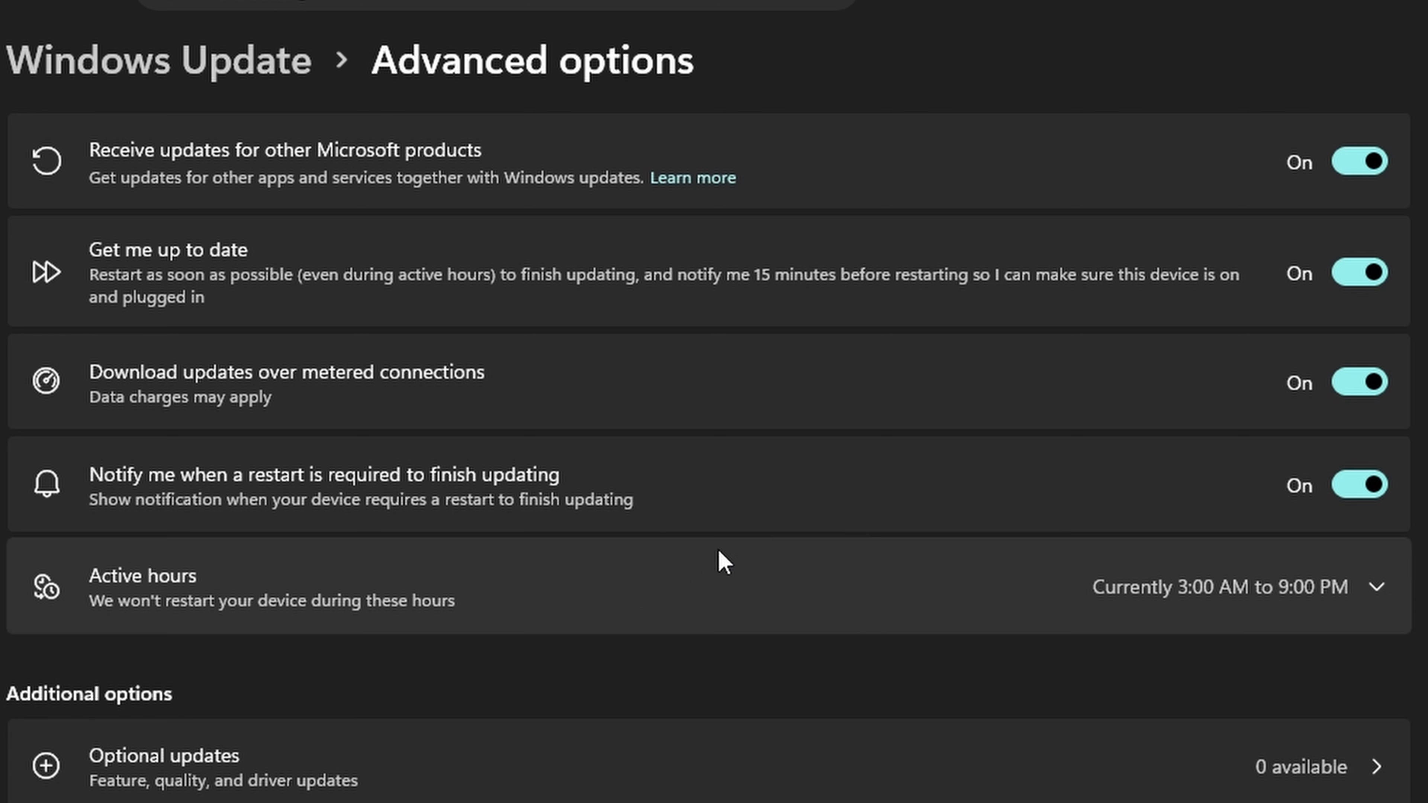
click(352, 783)
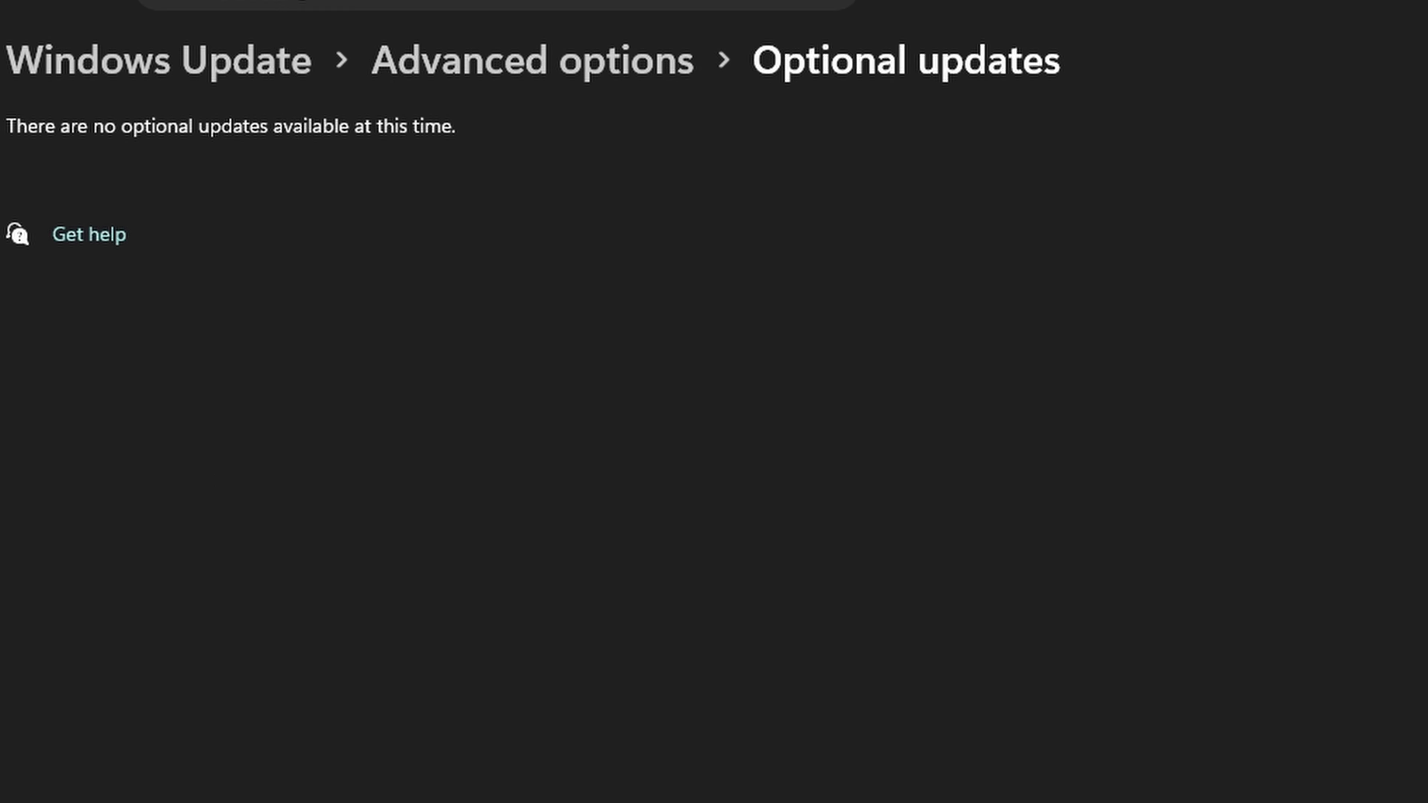
key(alt+Left)
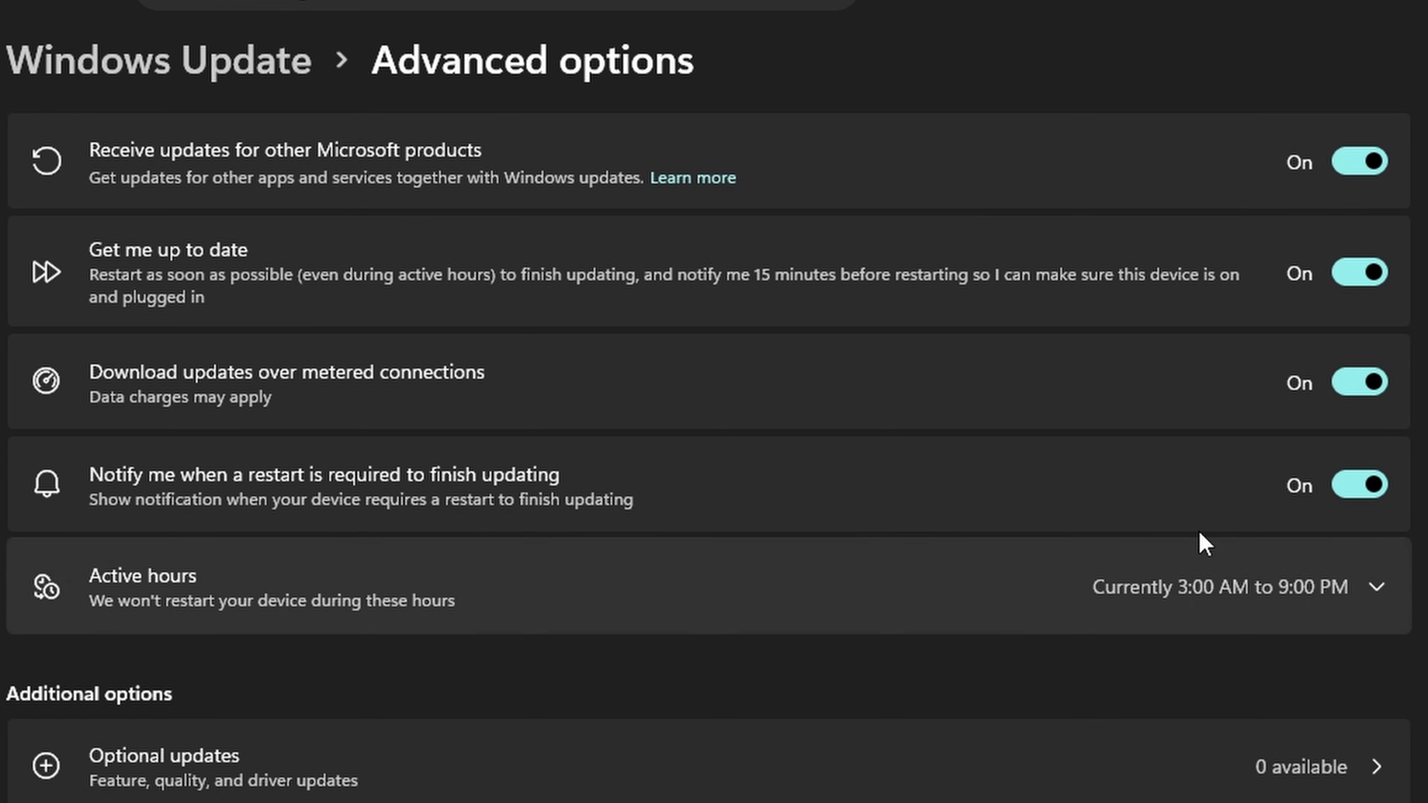
key(alt+Left)
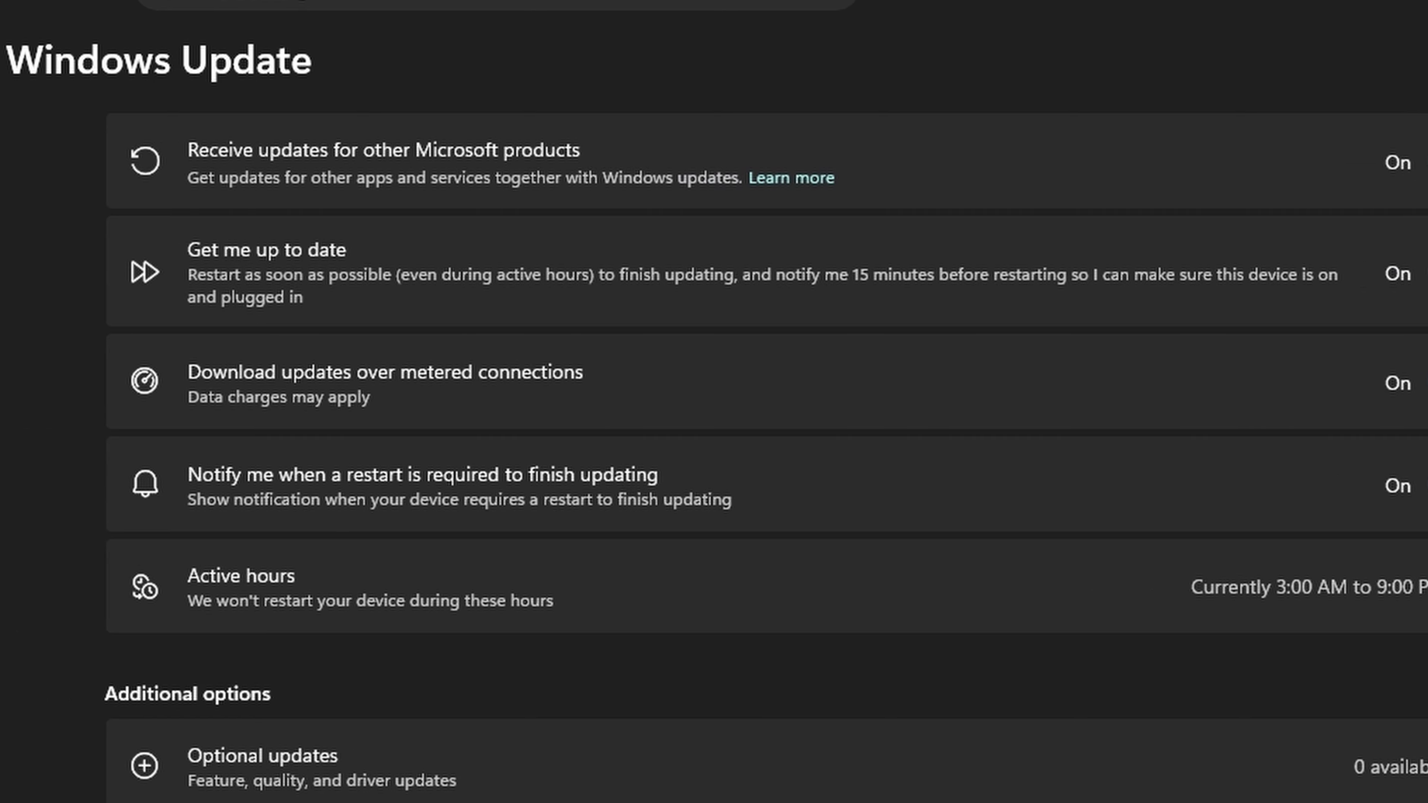